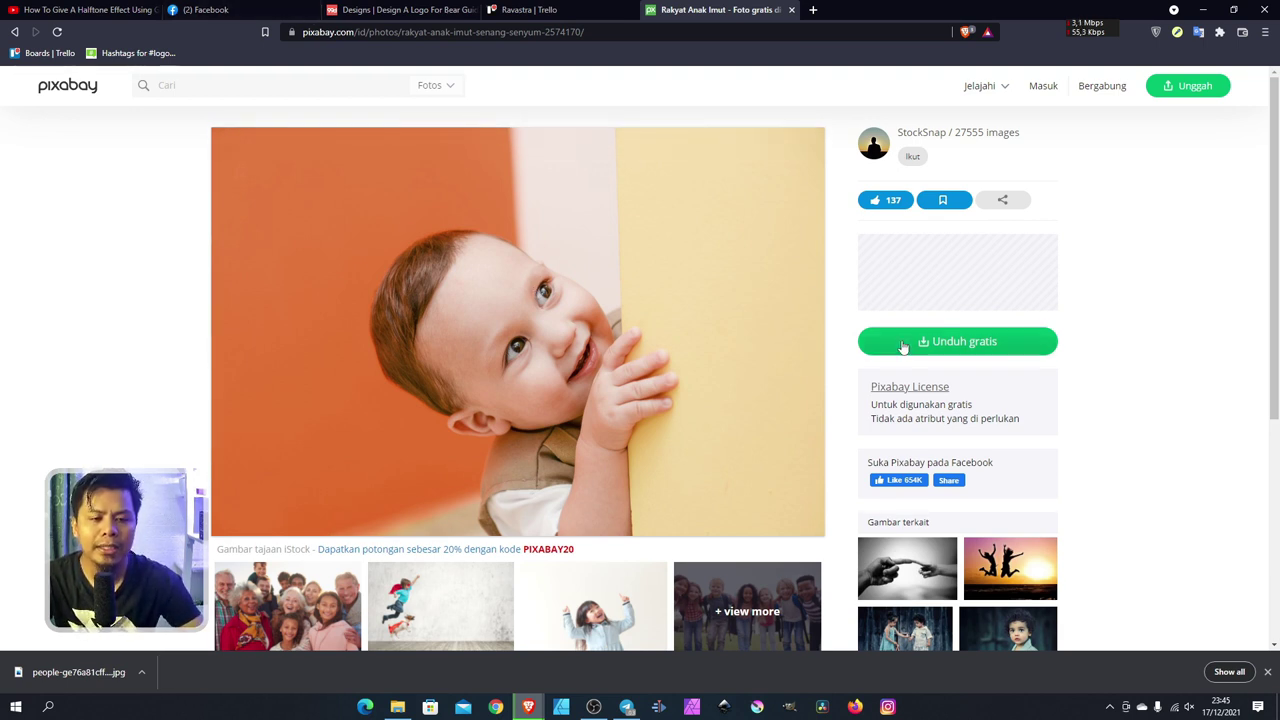
# Reveal the downloaded people-ge76a81cff_1920 JPG in the Downloads folder.
pyautogui.click(130, 672)
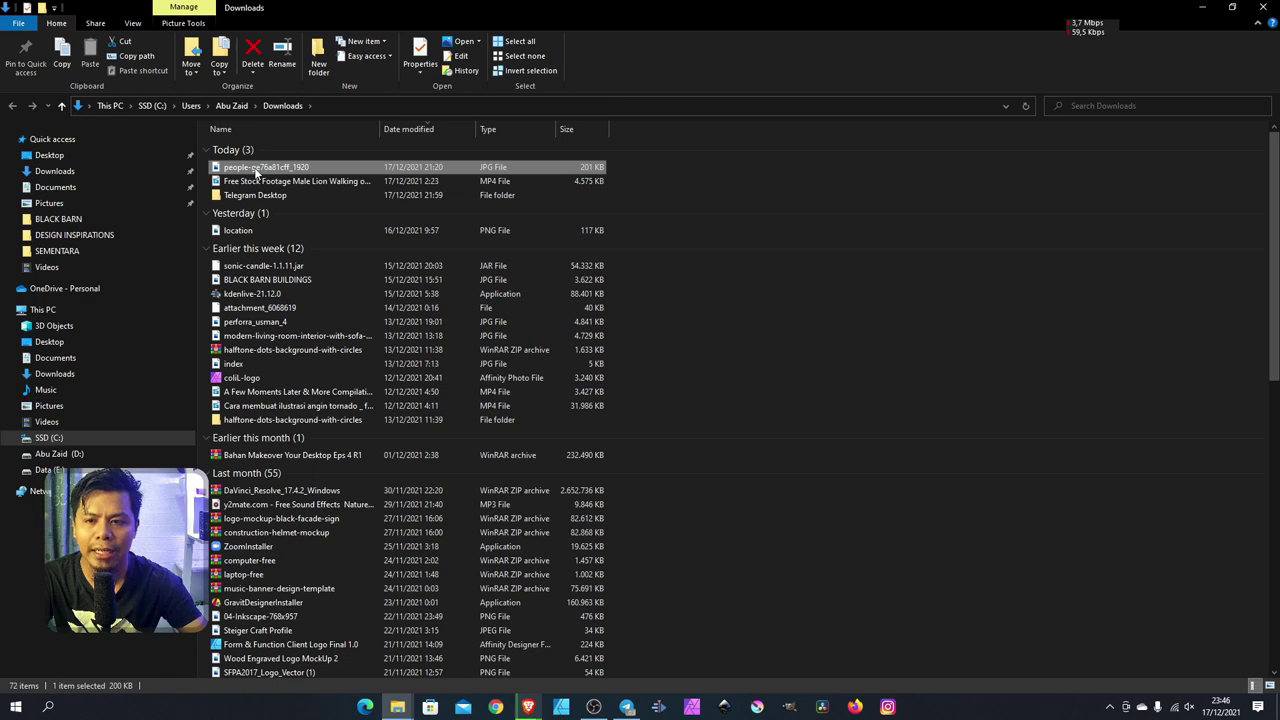
# Open people-ge76a81cff_1920.jpg in GIMP using Open with.
pyautogui.rightClick(256, 172)
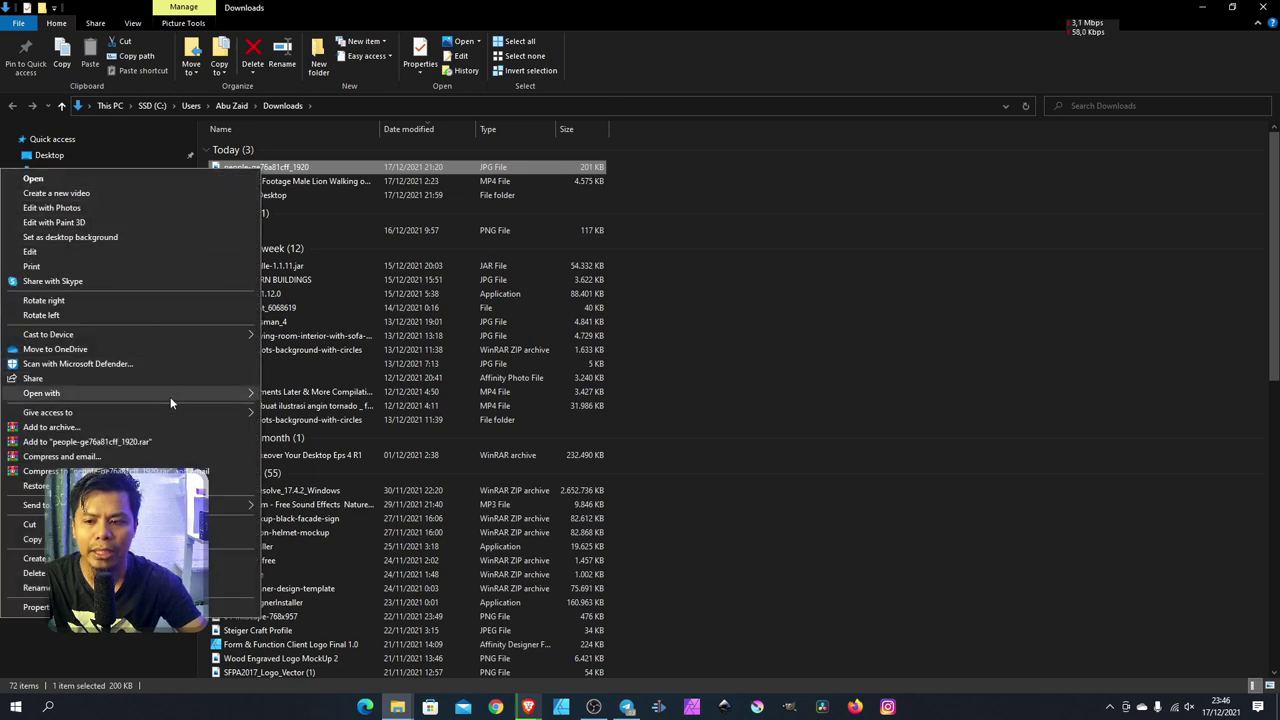
pyautogui.moveTo(41, 393)
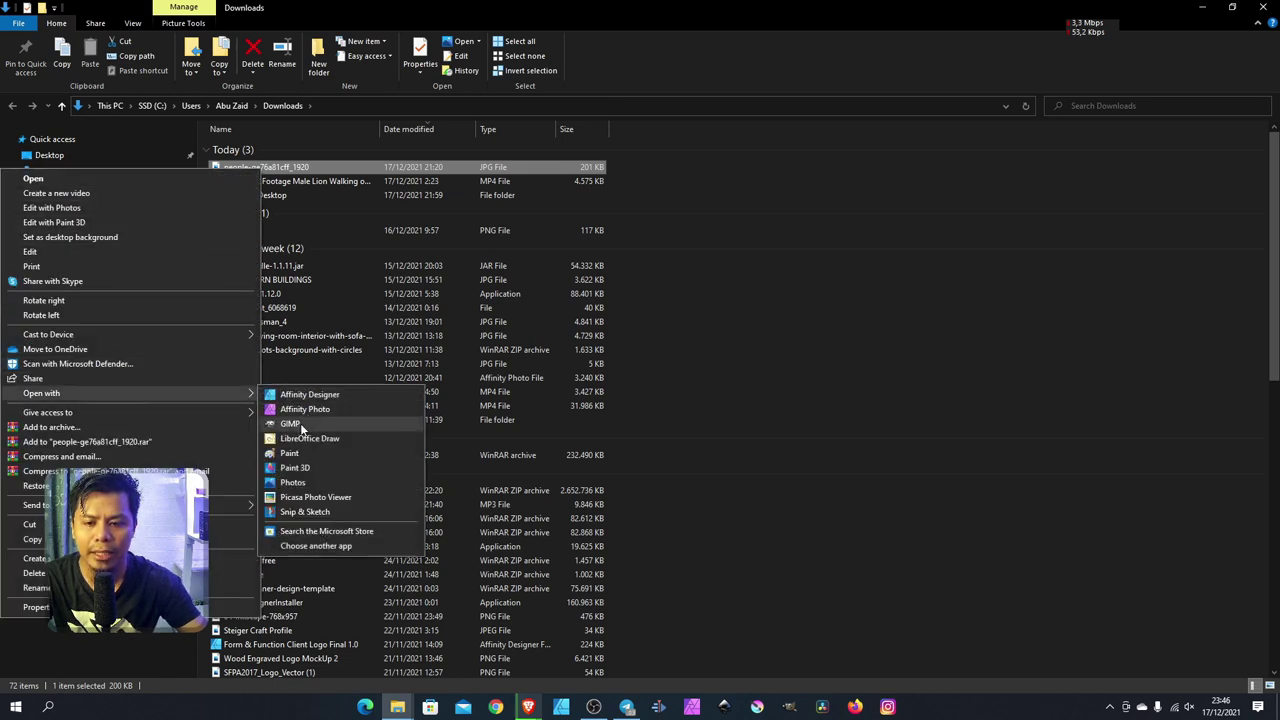
pyautogui.click(300, 425)
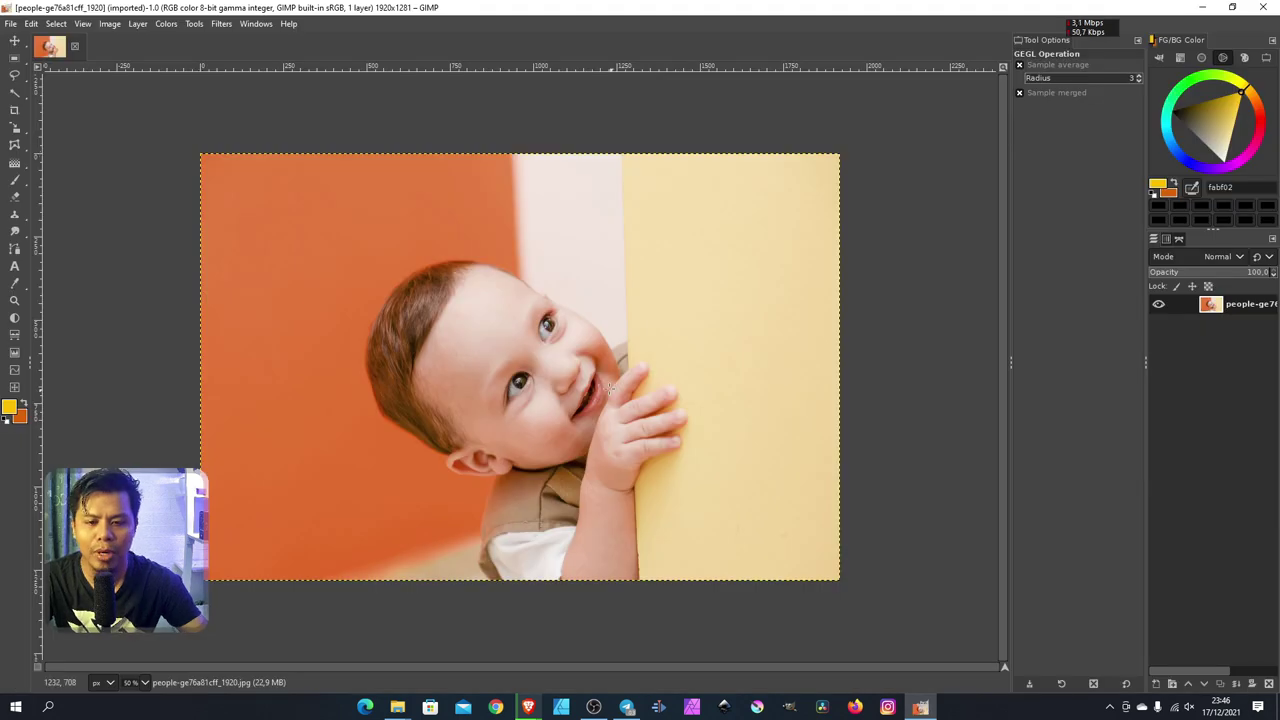
# View the photo at 100%, duplicate its layer and rename the copy 'tone'.
pyautogui.press('1')
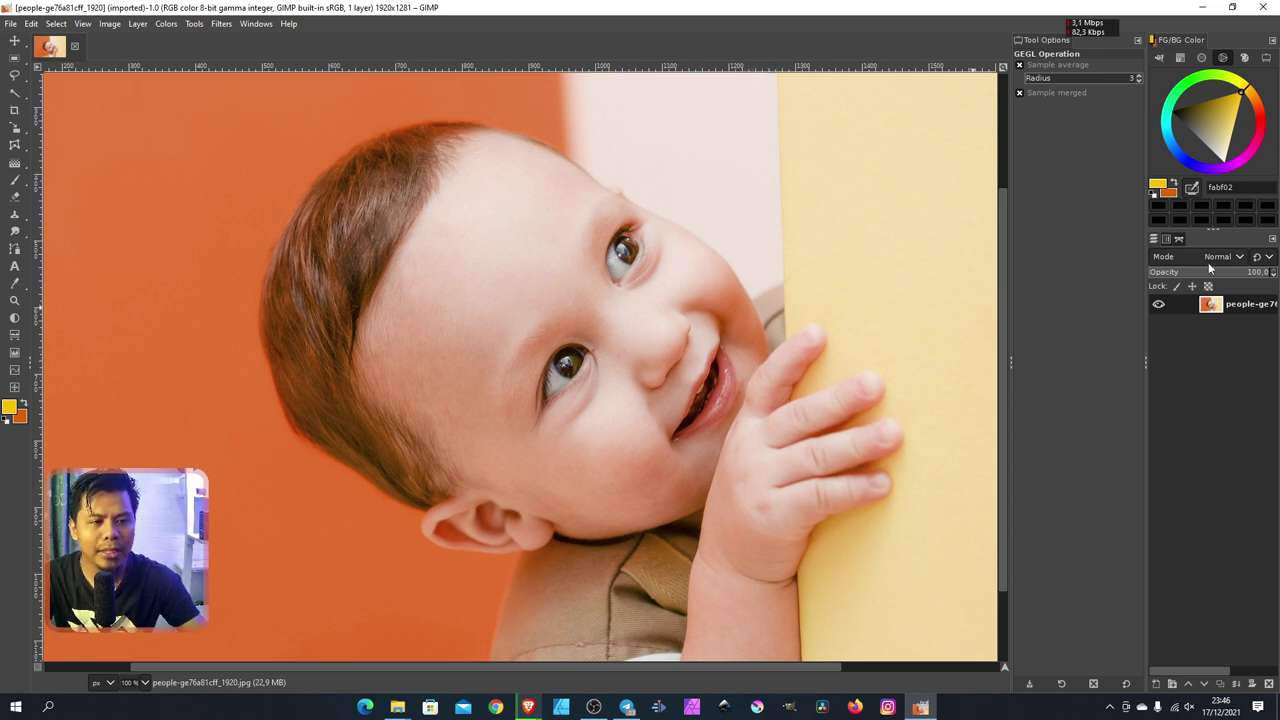
pyautogui.rightClick(1233, 309)
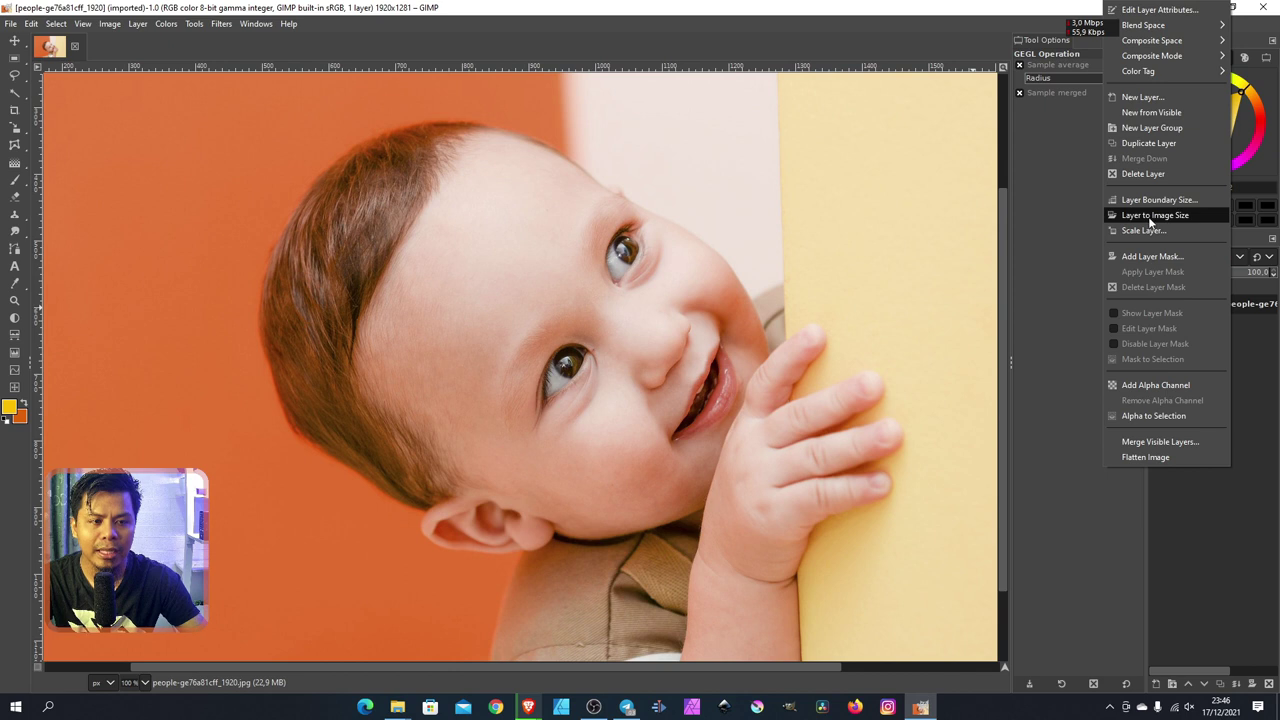
pyautogui.click(1145, 145)
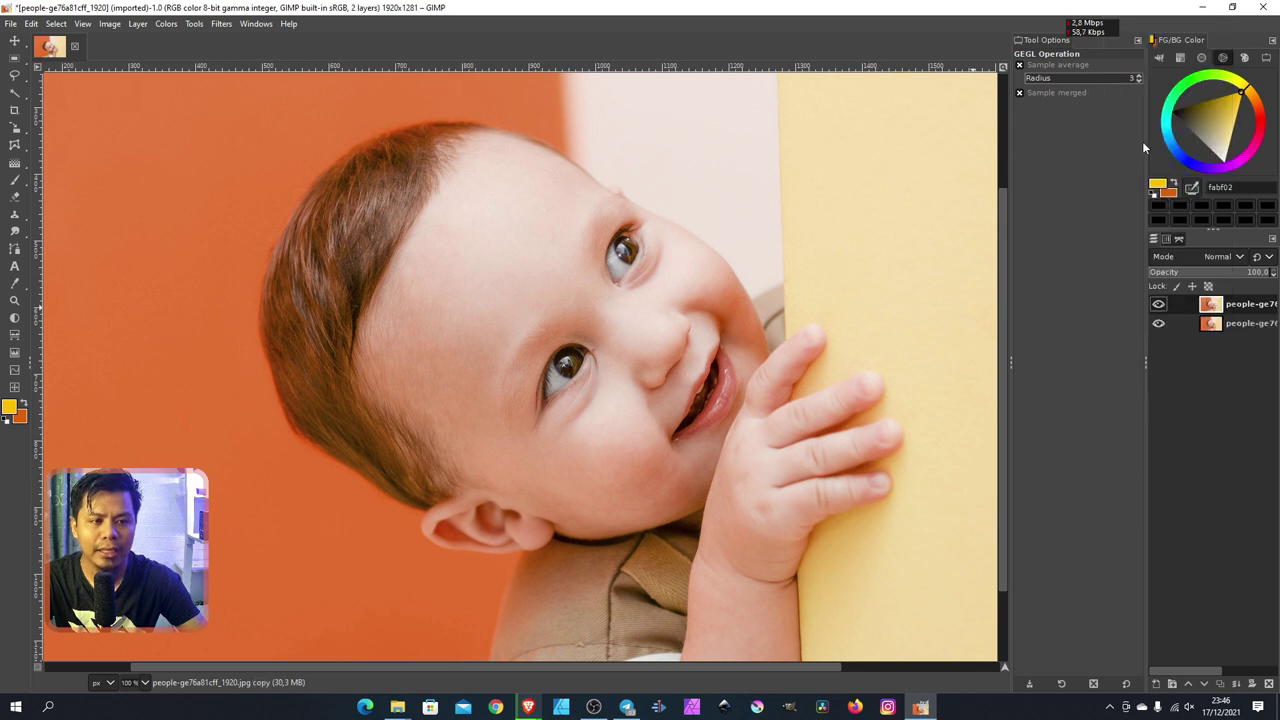
pyautogui.doubleClick(1252, 305)
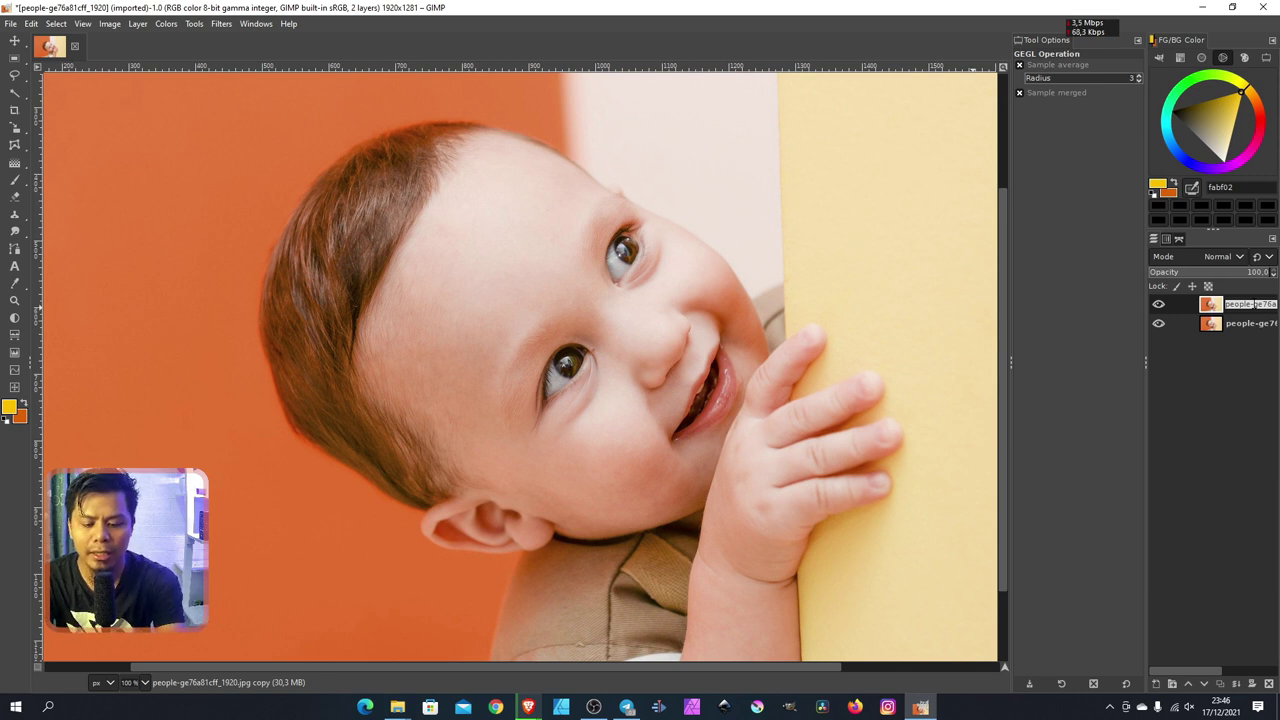
pyautogui.write('tone')
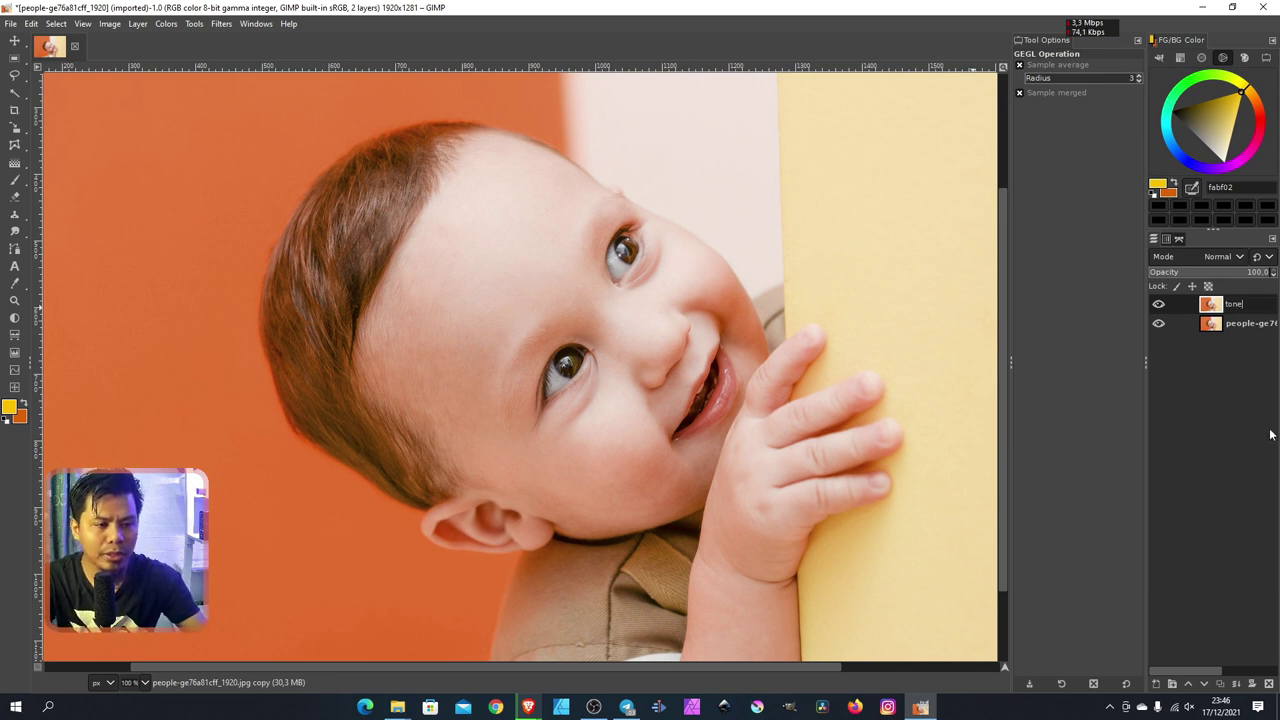
pyautogui.press('Return')
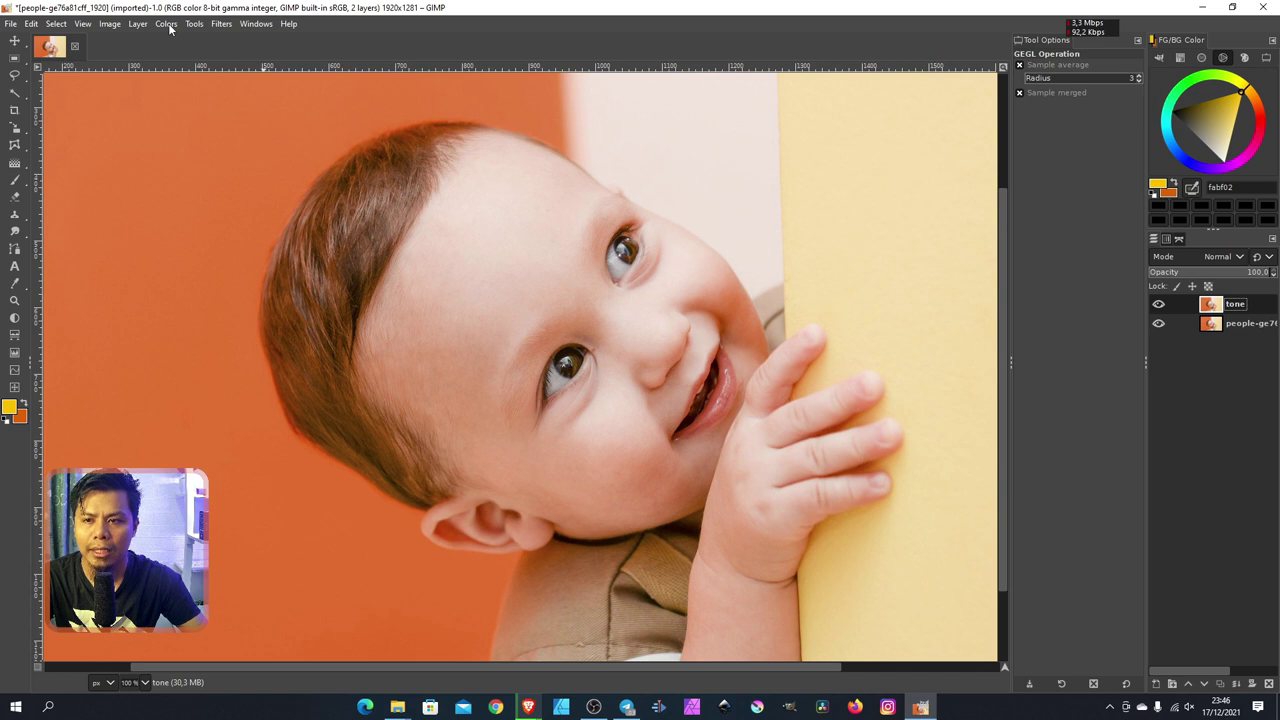
# Open the Newsprint filter on the tone layer and inspect its line-halftone preview.
pyautogui.click(221, 24)
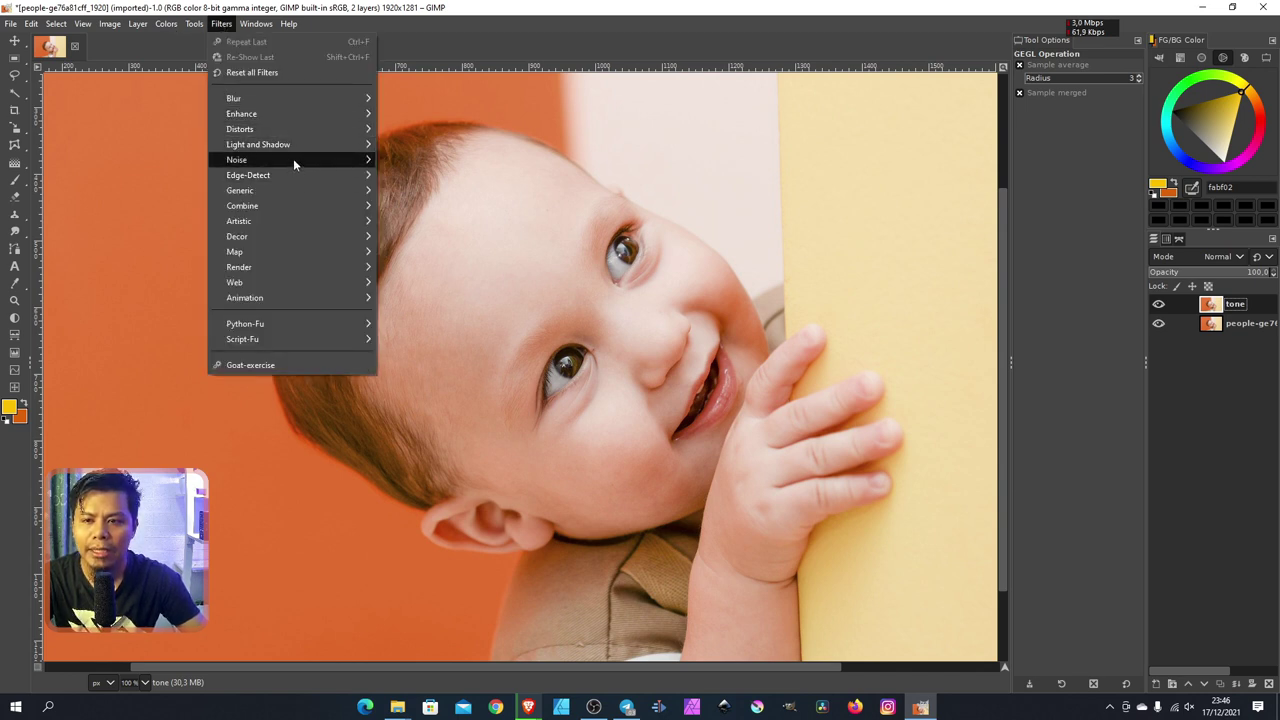
pyautogui.moveTo(240, 129)
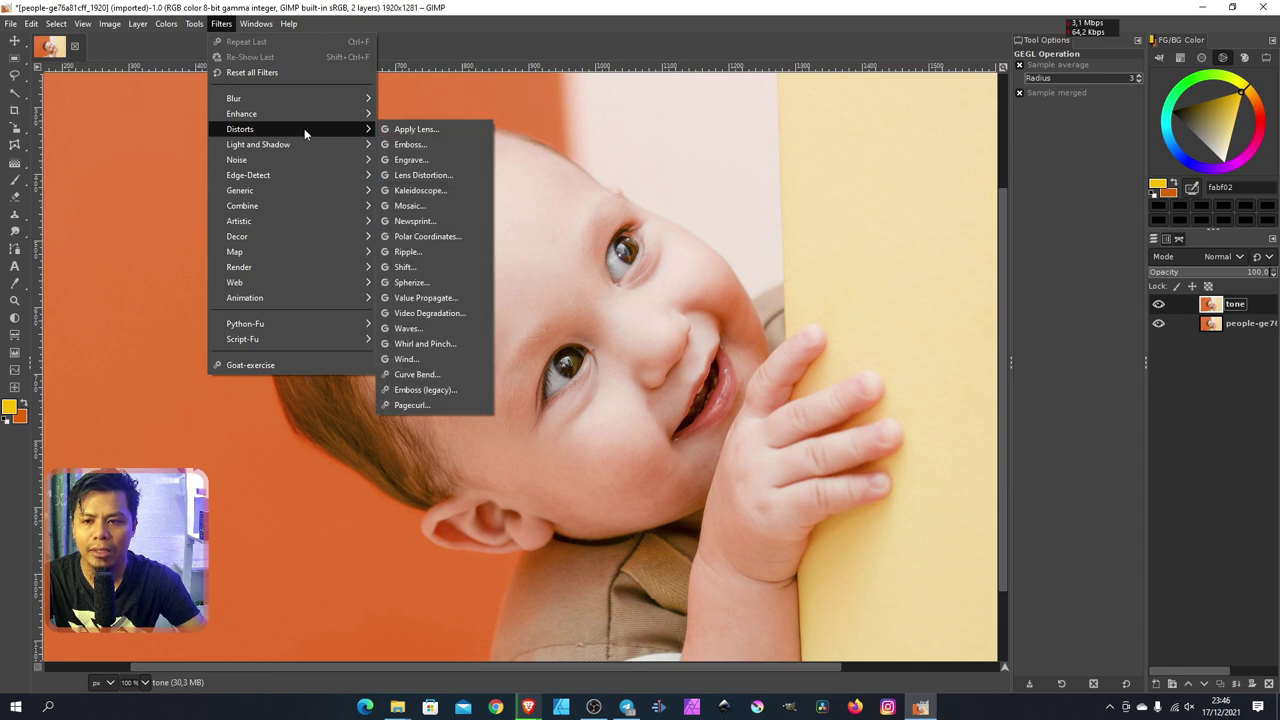
pyautogui.click(430, 229)
pyautogui.moveTo(826, 242)
pyautogui.mouseDown()
pyautogui.moveTo(862, 276)
pyautogui.moveTo(876, 172)
pyautogui.mouseUp()
pyautogui.scroll(4, 635, 285)
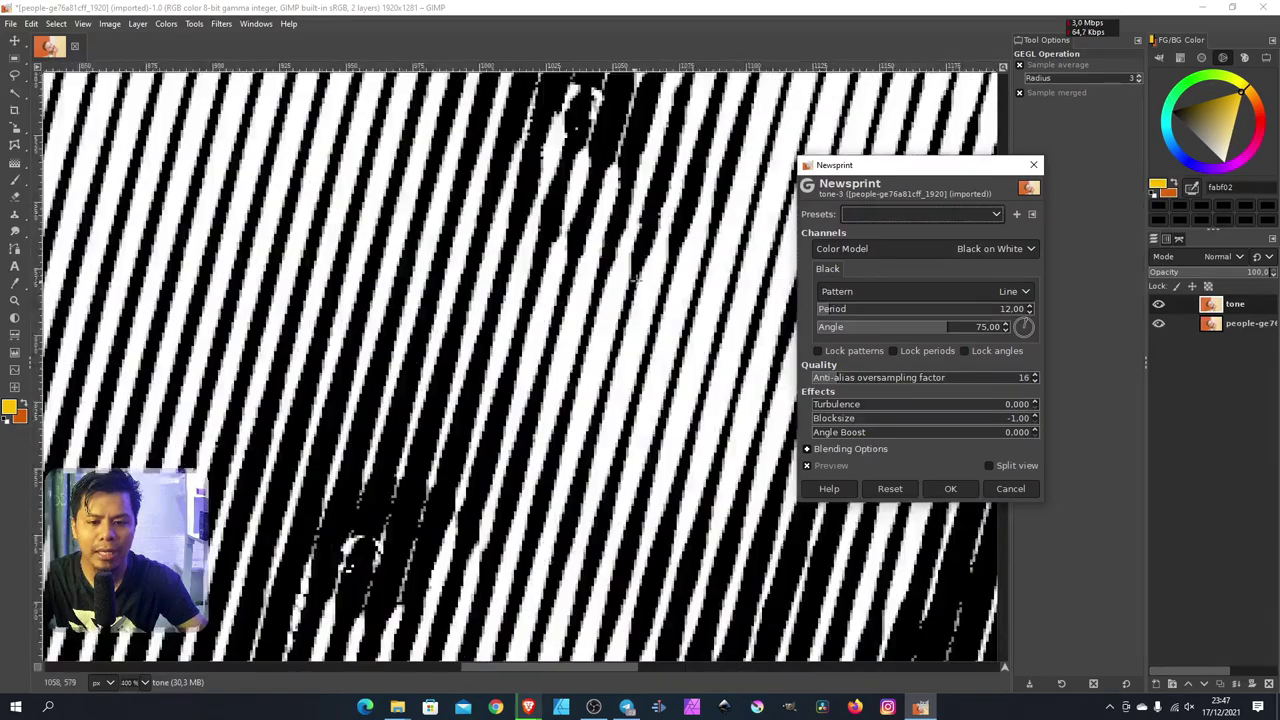
pyautogui.scroll(-2, 580, 302)
pyautogui.scroll(2, 565, 275)
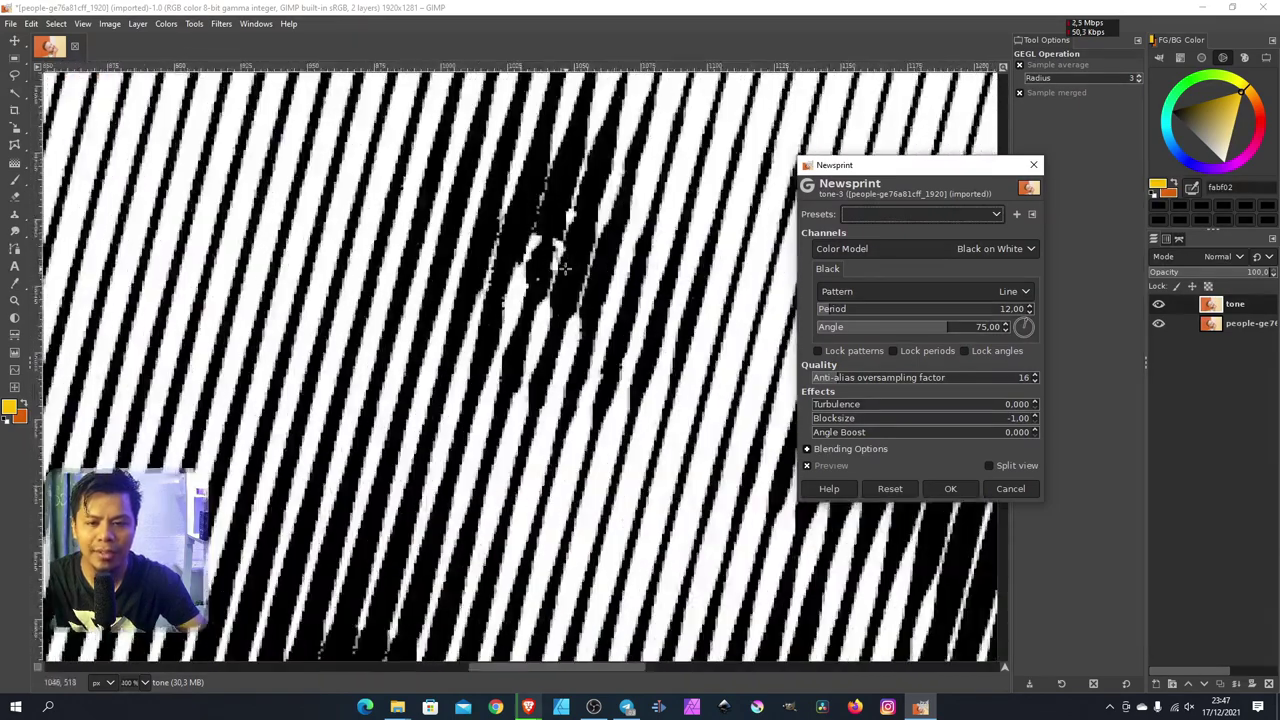
pyautogui.scroll(-3, 563, 273)
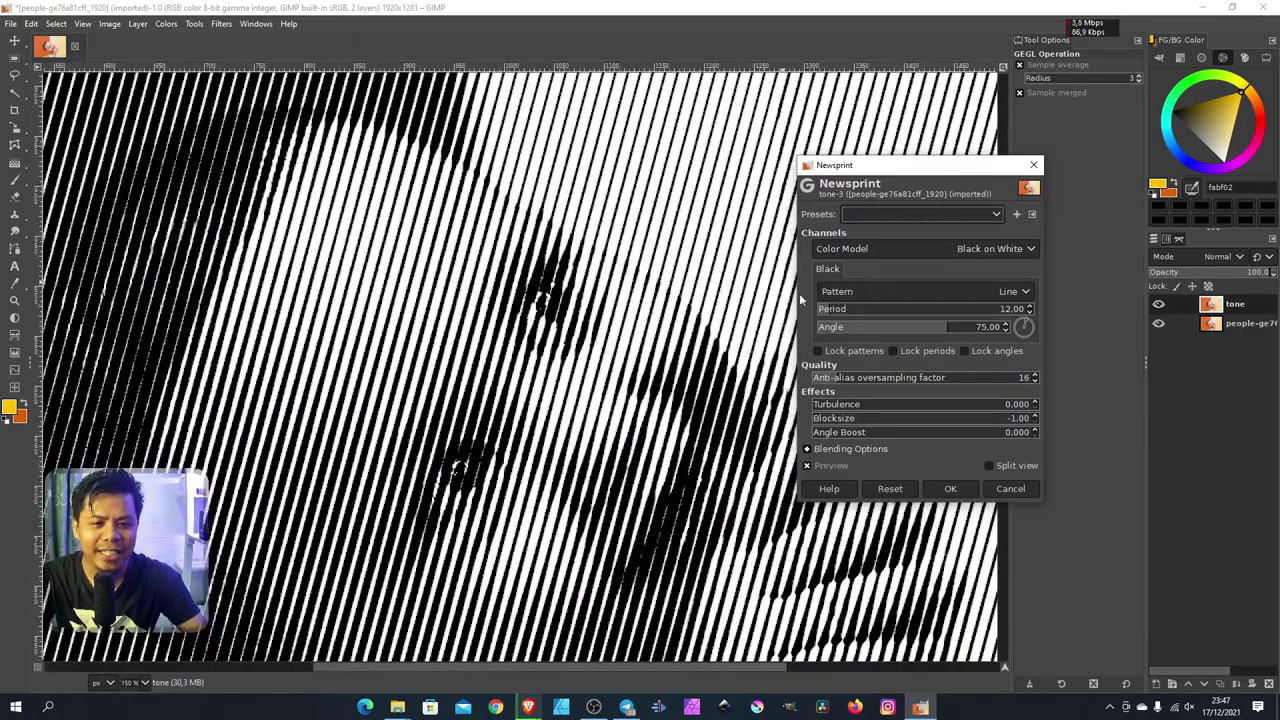
# Preview the Circle, Diamond and PSSquare halftone patterns in Newsprint.
pyautogui.click(1019, 293)
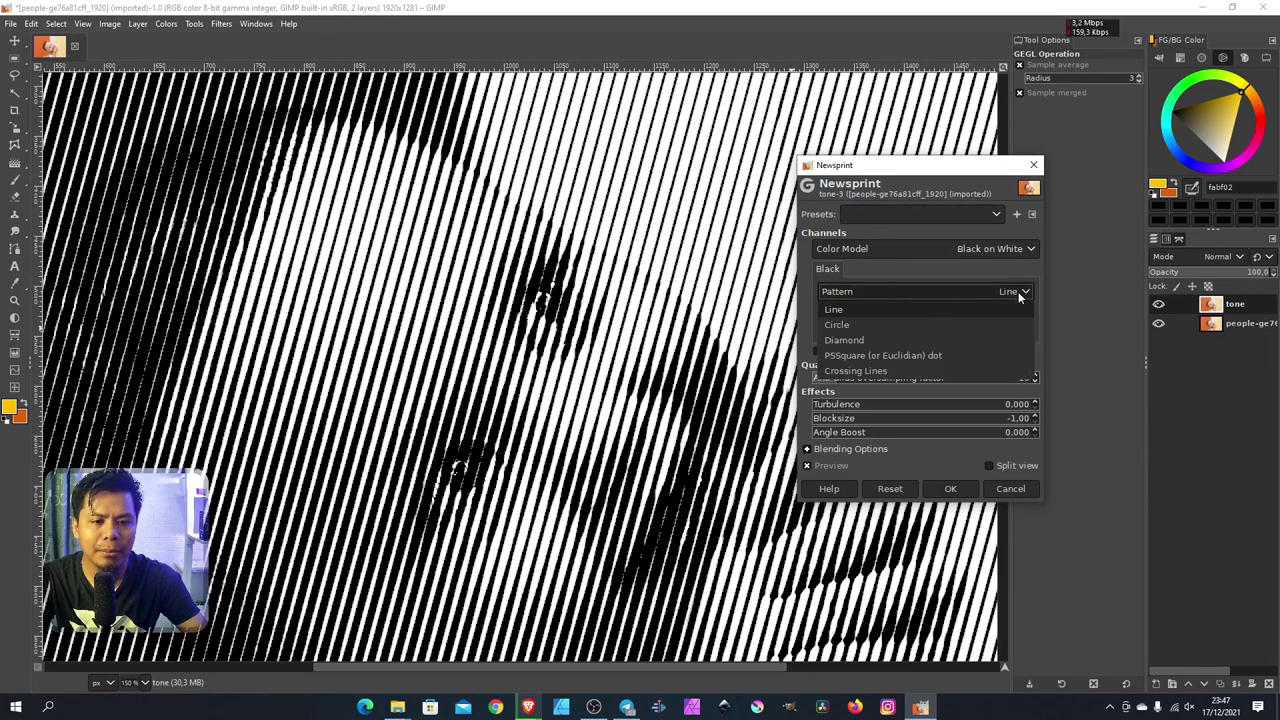
pyautogui.click(861, 324)
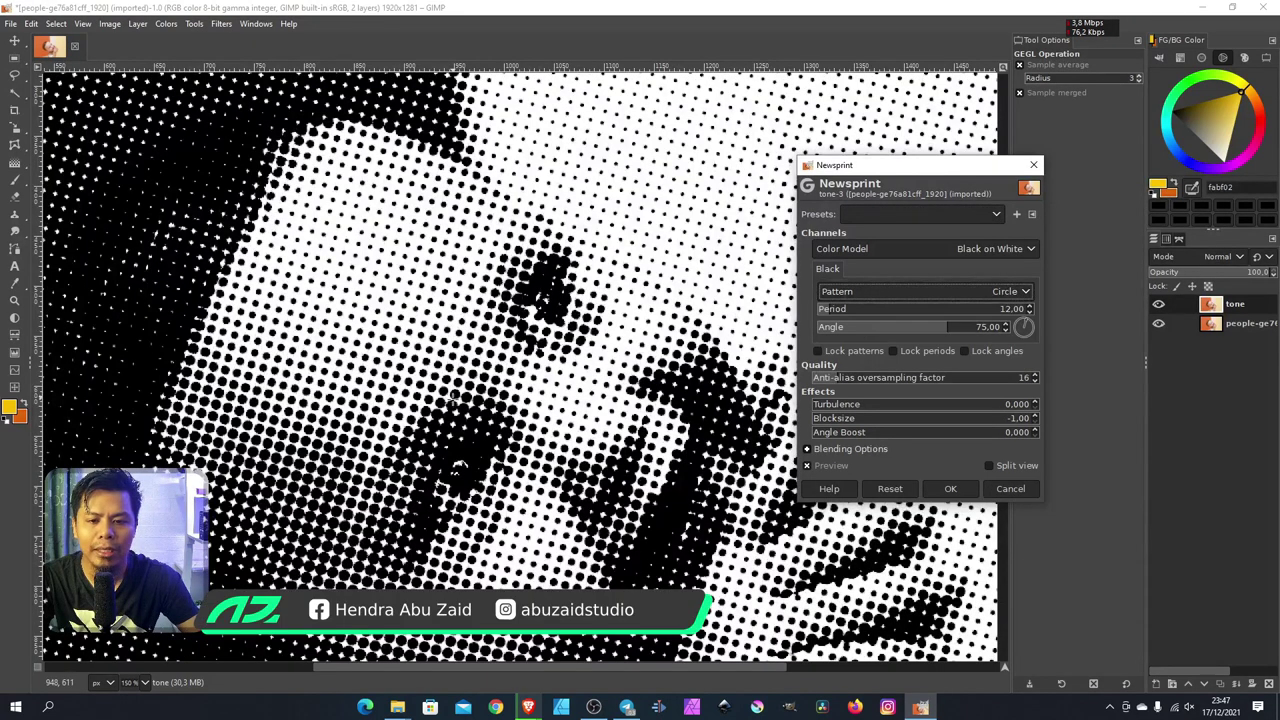
pyautogui.click(1018, 293)
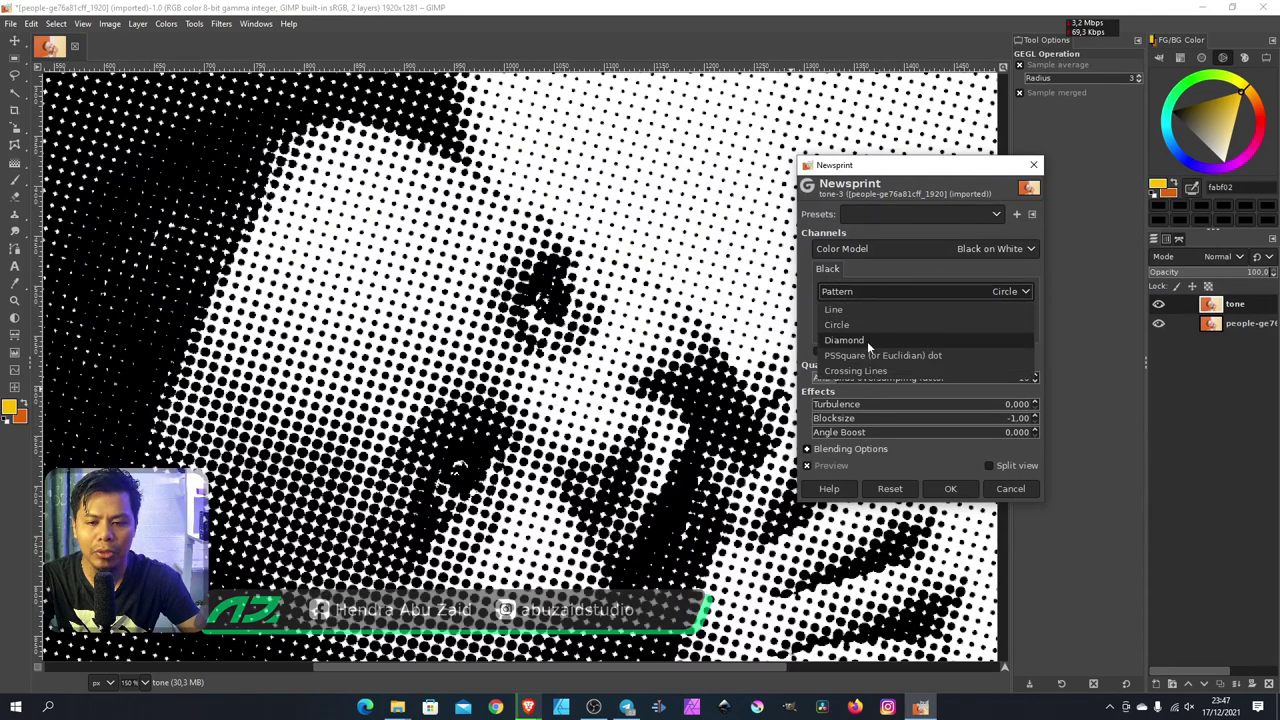
pyautogui.click(867, 341)
pyautogui.press('4')
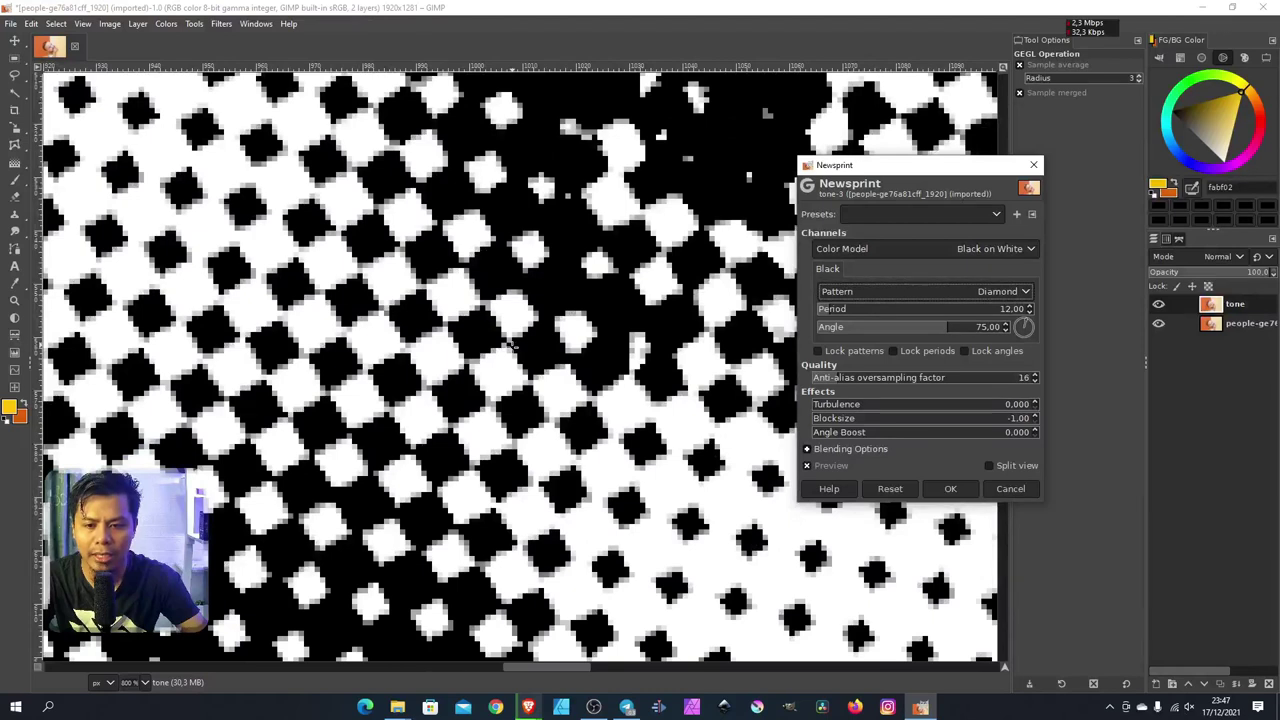
pyautogui.click(1025, 293)
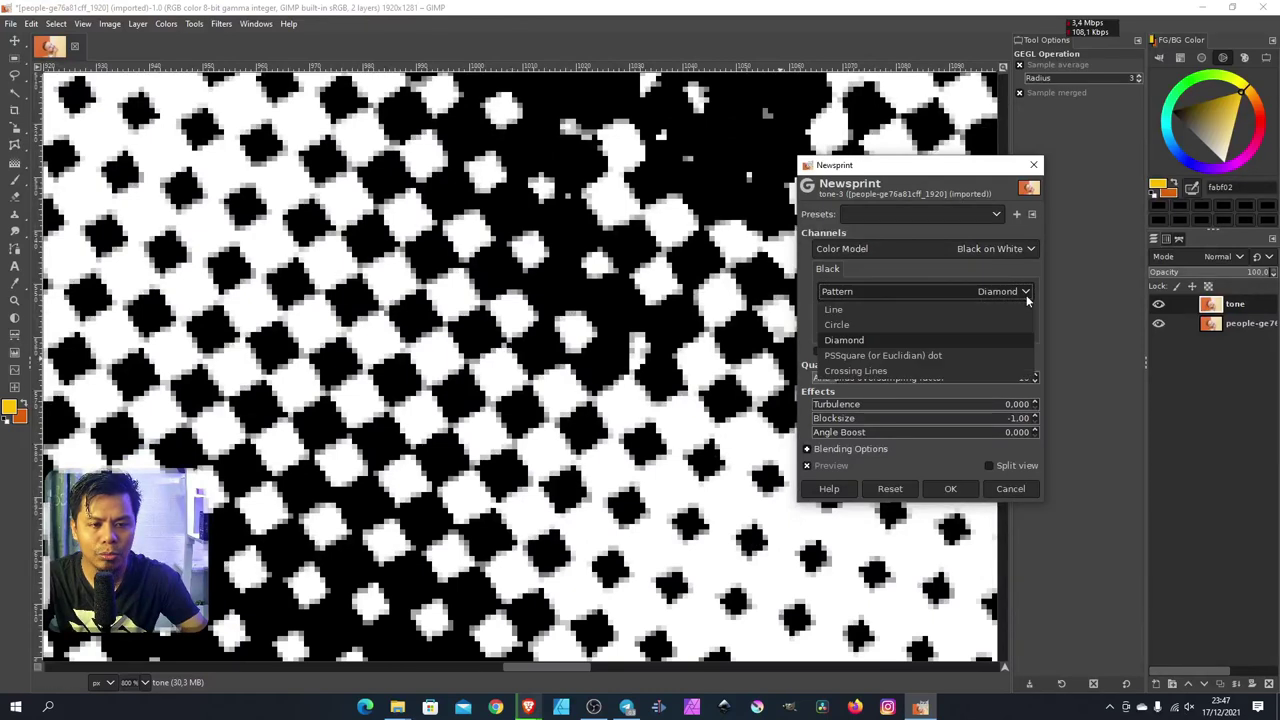
pyautogui.click(910, 356)
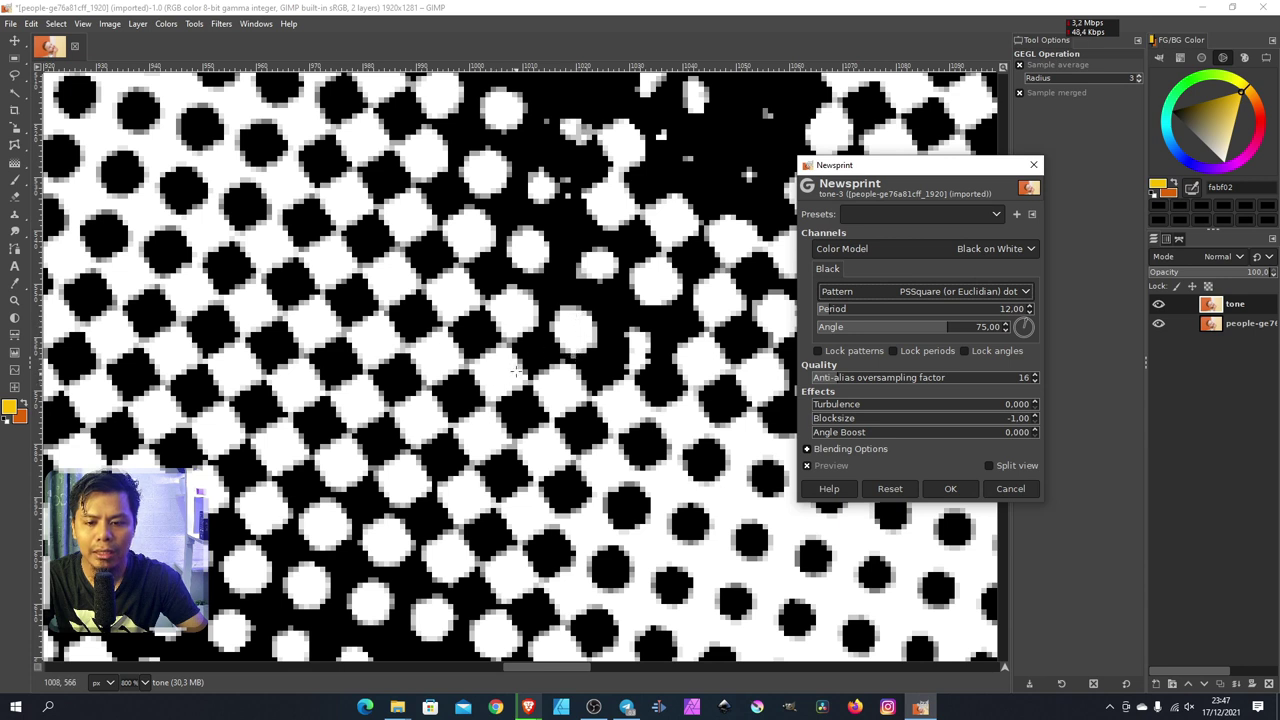
# Compare the Crossing Lines pattern, then settle on the Circle dot pattern.
pyautogui.click(1026, 293)
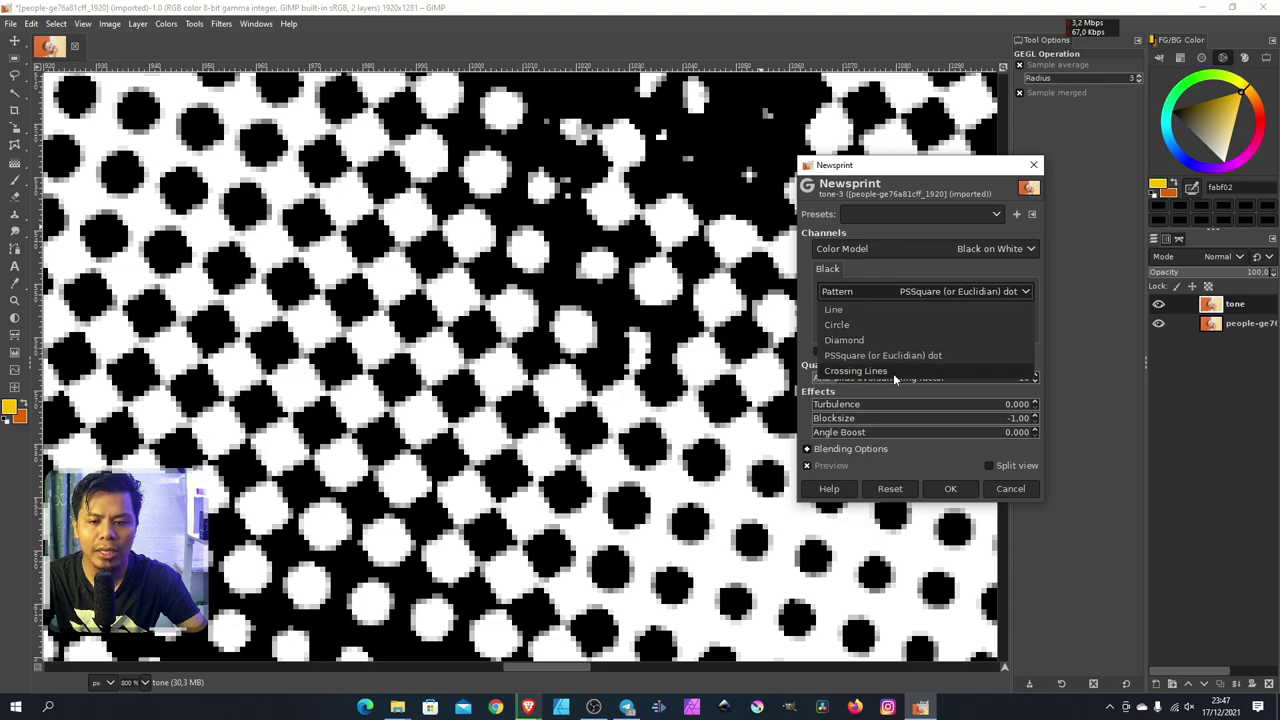
pyautogui.click(855, 371)
pyautogui.scroll(-5, 371, 600)
pyautogui.scroll(-5, 371, 600)
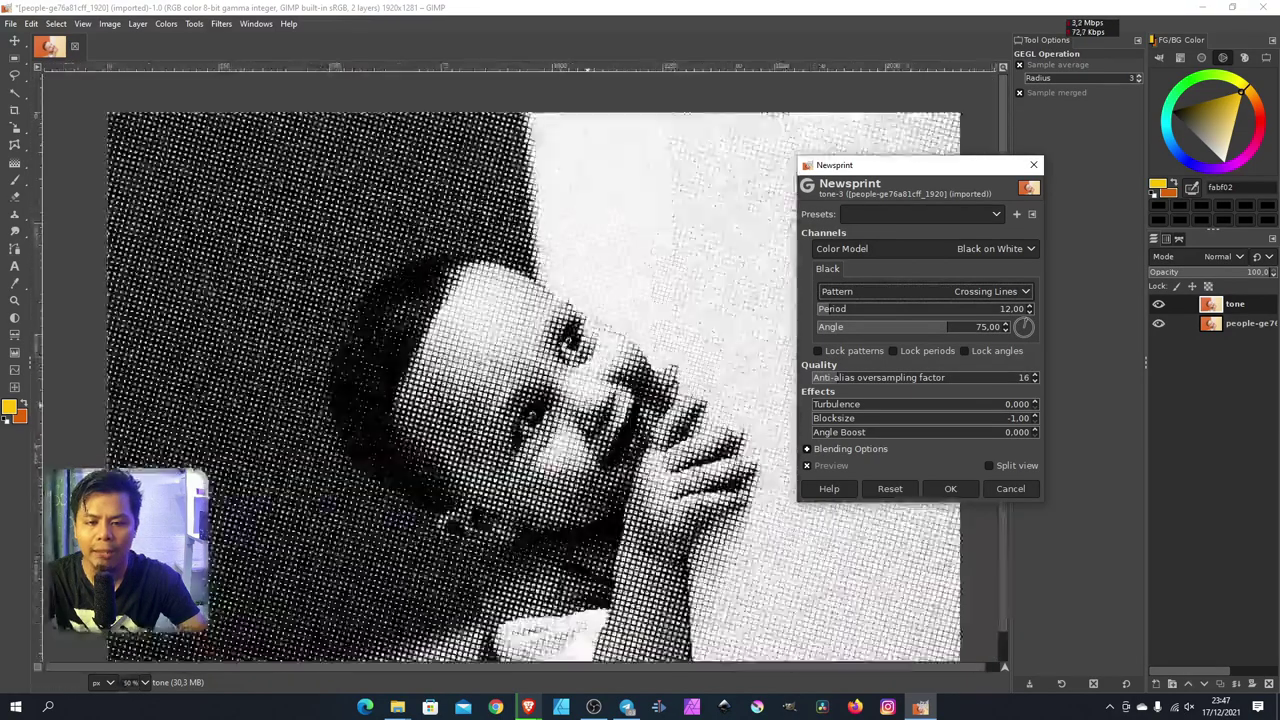
pyautogui.scroll(6, 530, 330)
pyautogui.scroll(-2, 584, 404)
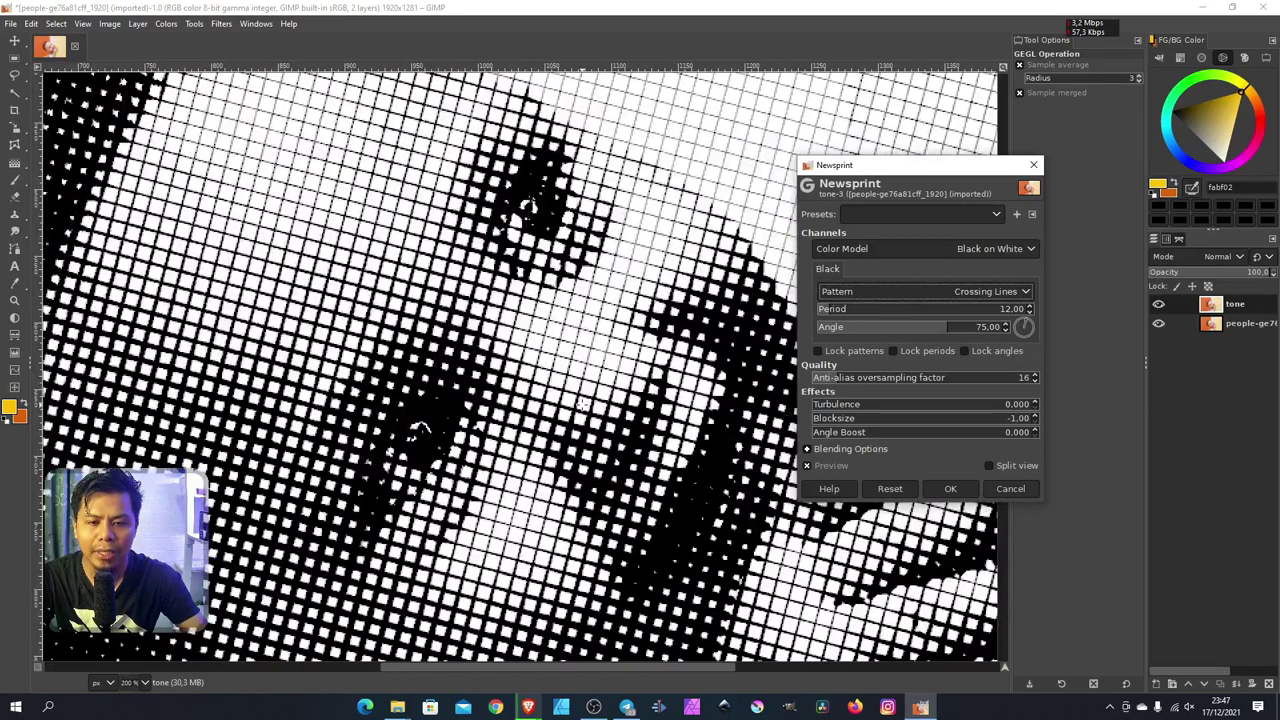
pyautogui.scroll(-2, 584, 404)
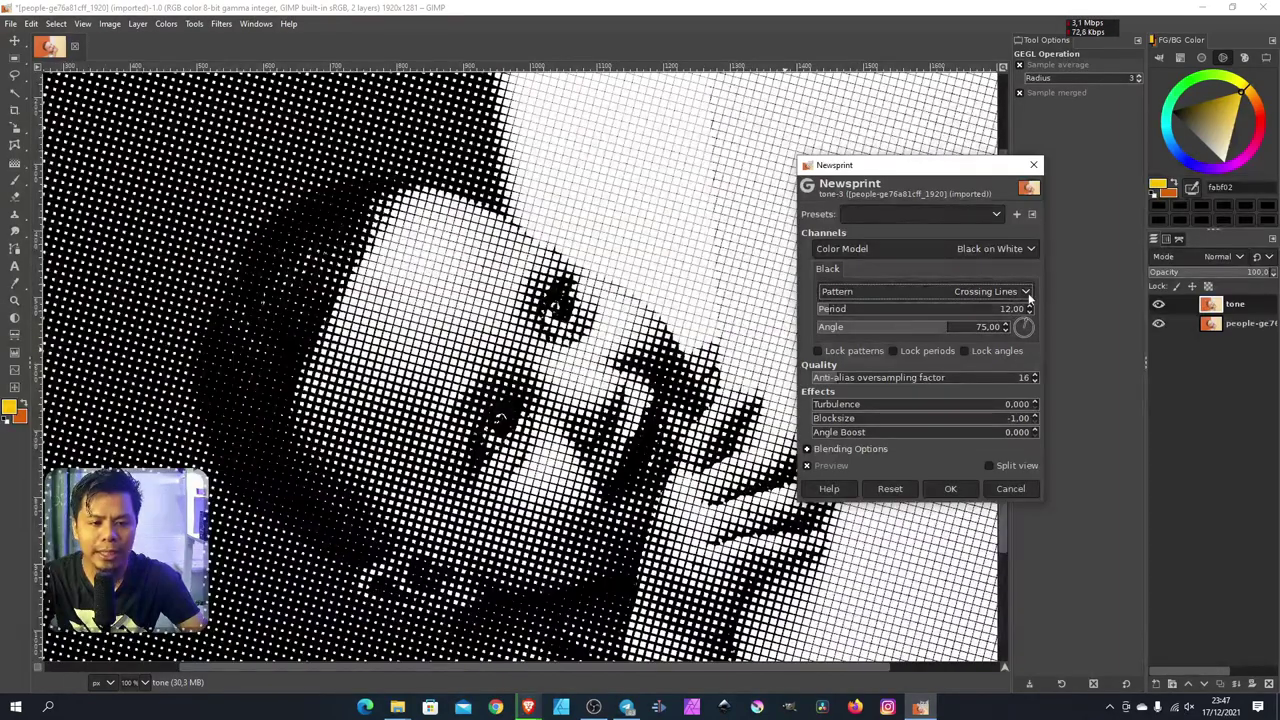
pyautogui.click(925, 291)
pyautogui.click(842, 326)
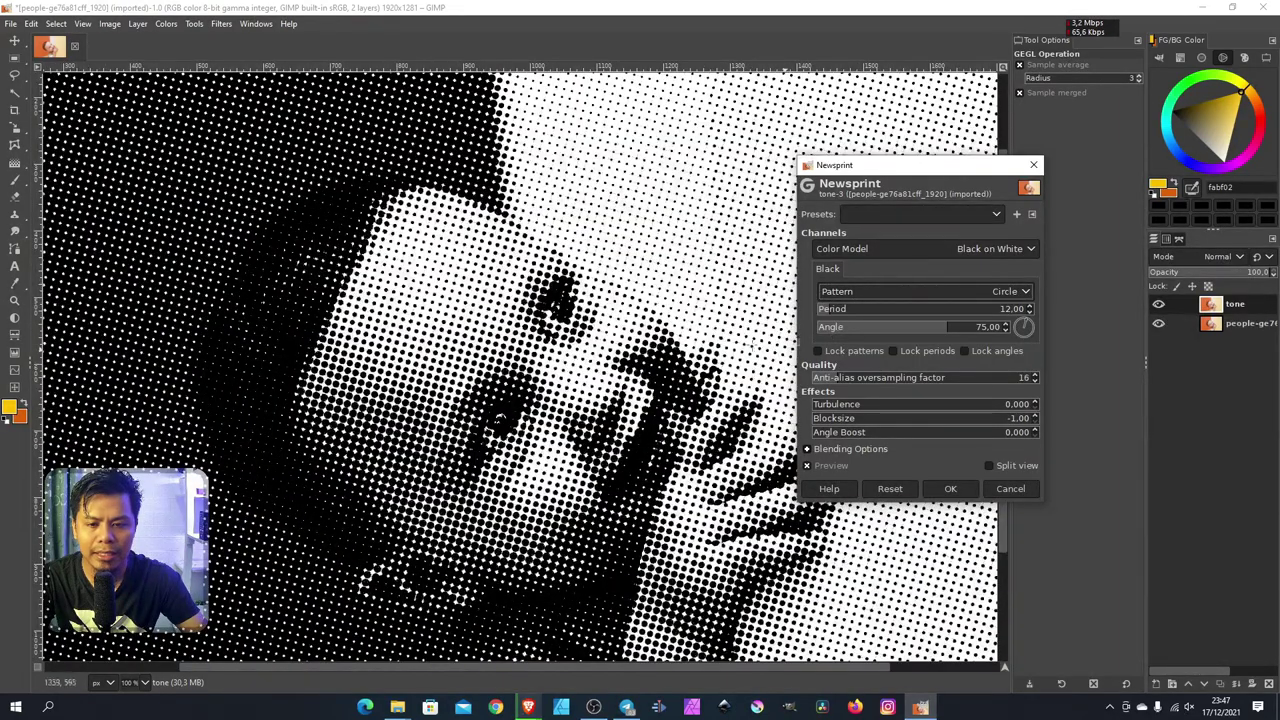
pyautogui.scroll(2, 500, 400)
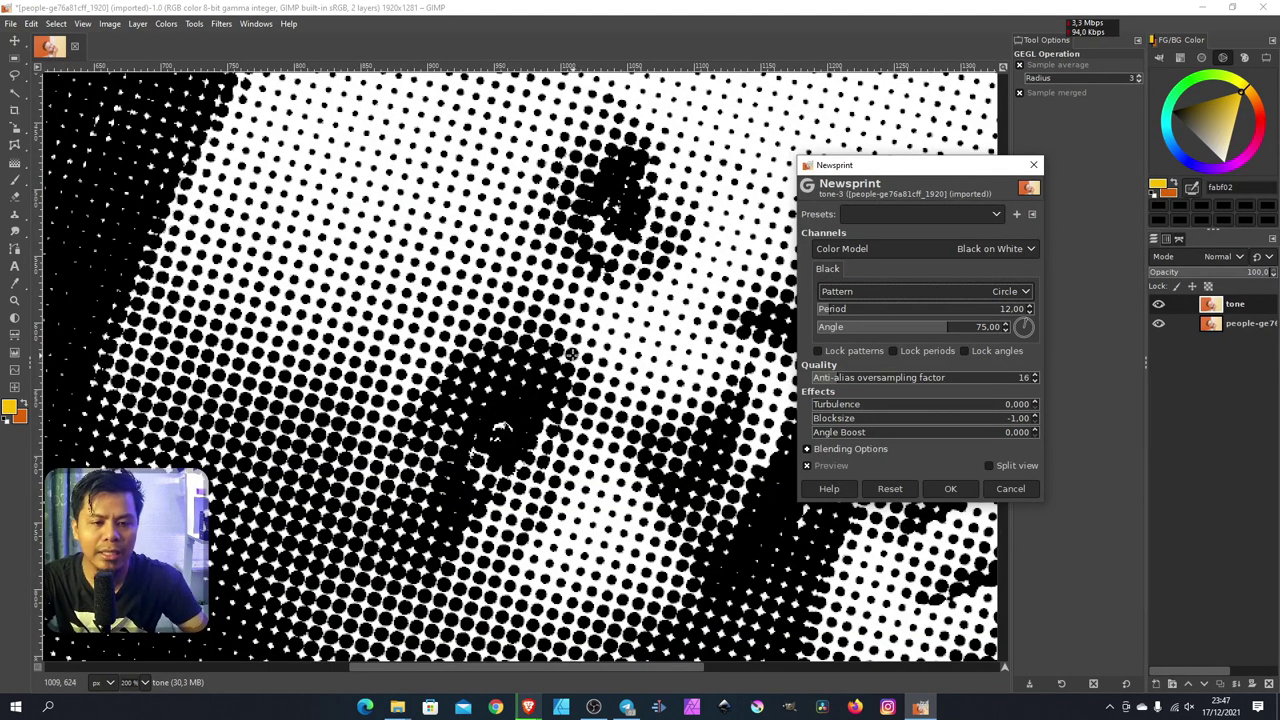
# Adjust the Newsprint halftone period to 10.26.
pyautogui.click(840, 311)
pyautogui.moveTo(842, 312); pyautogui.dragTo(858, 311)
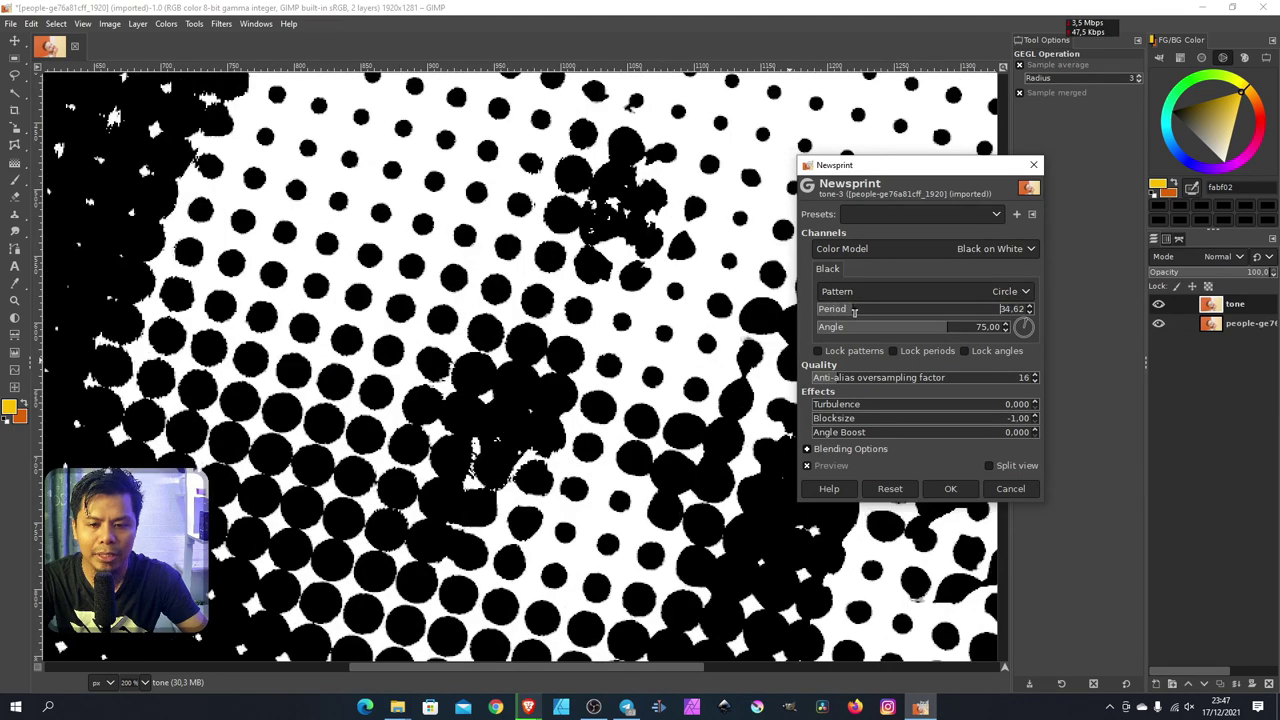
pyautogui.scroll(-4, 522, 397)
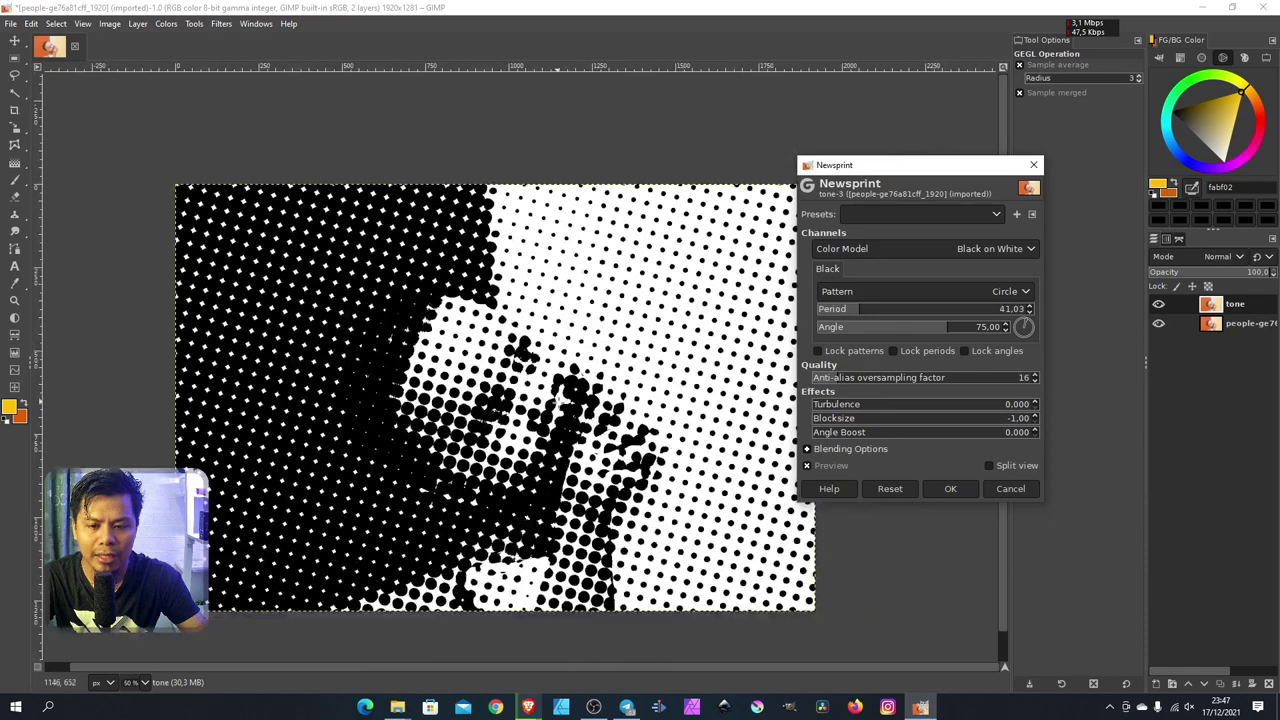
pyautogui.scroll(1, 523, 397)
pyautogui.click(843, 312)
pyautogui.moveTo(843, 312); pyautogui.dragTo(824, 312)
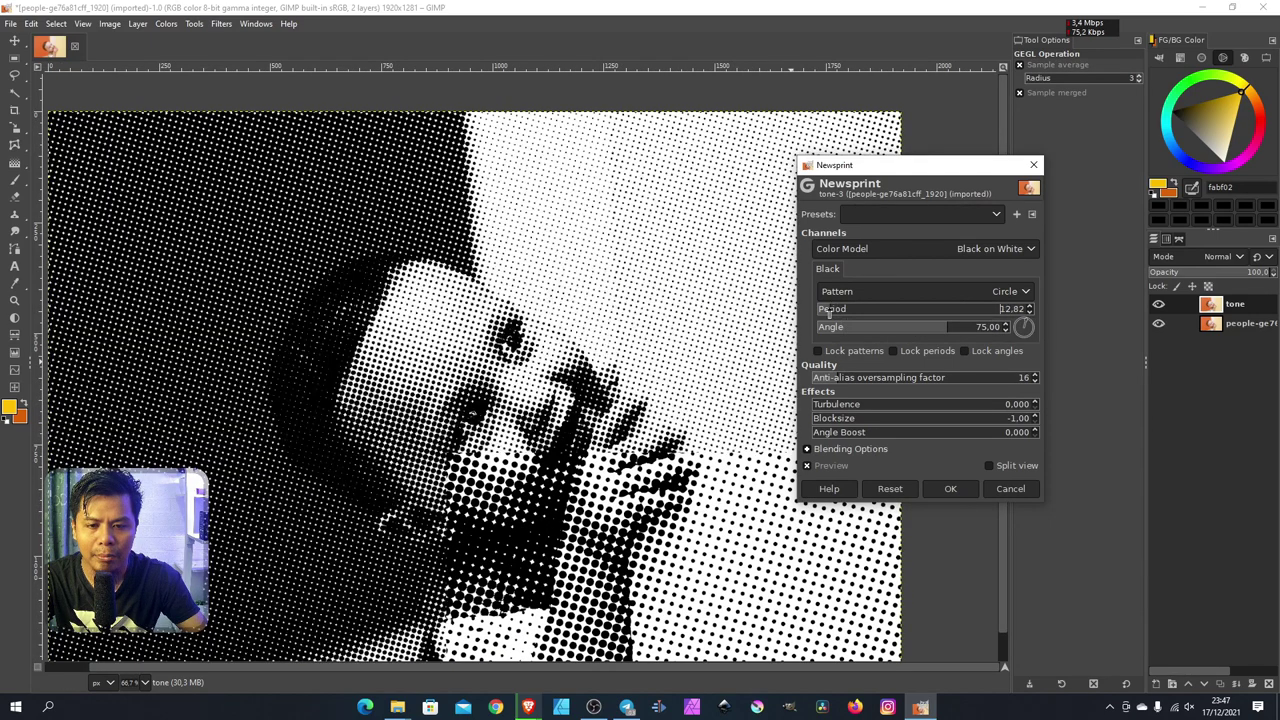
pyautogui.scroll(3, 473, 403)
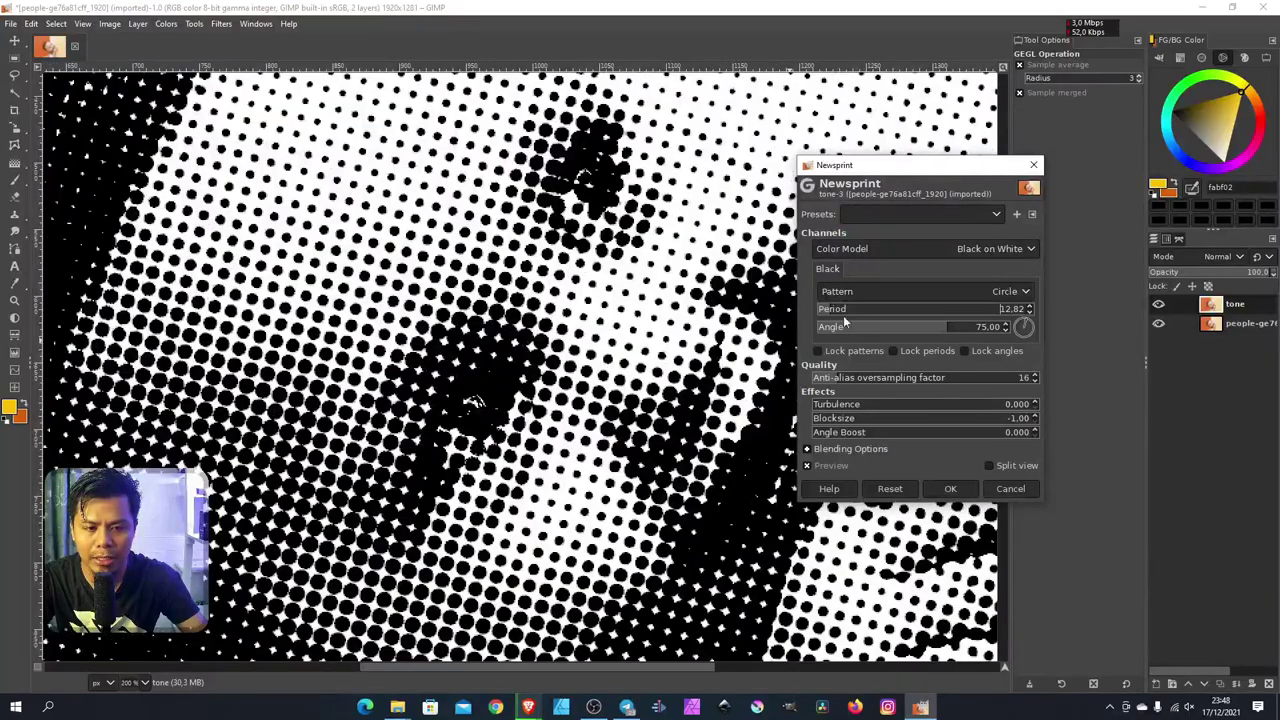
pyautogui.moveTo(828, 312); pyautogui.dragTo(827, 312)
pyautogui.scroll(-2, 505, 426)
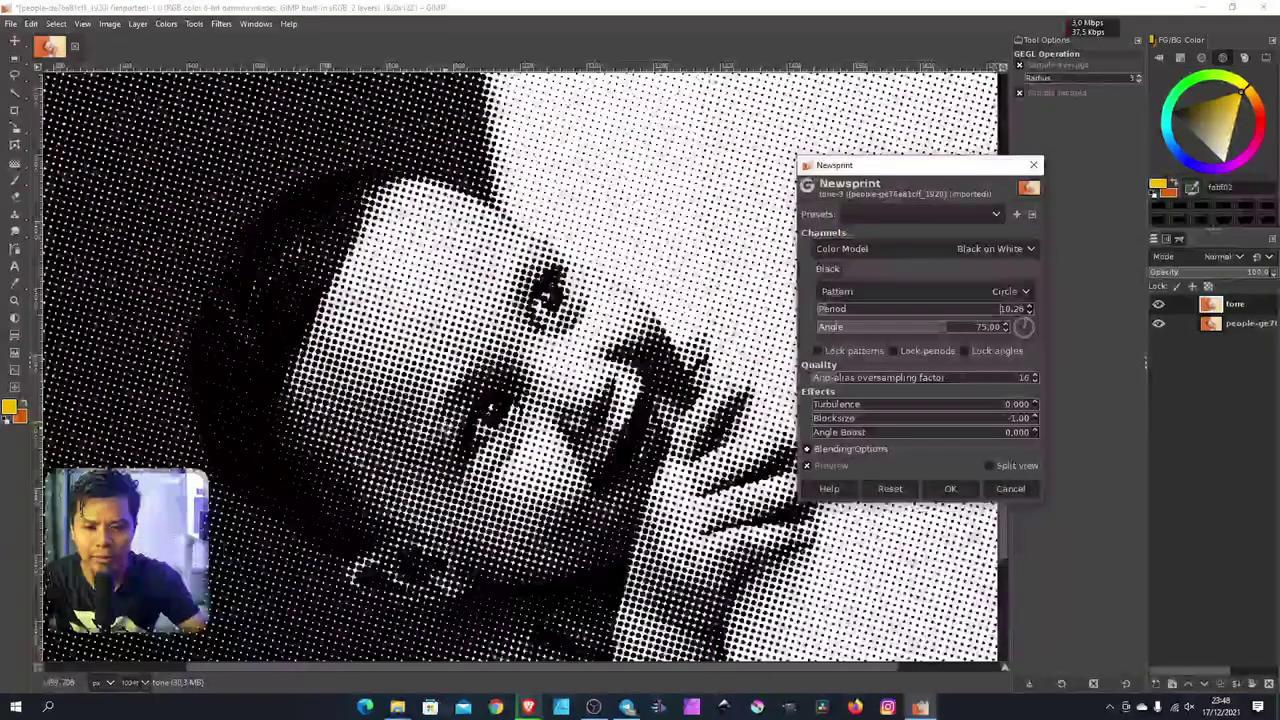
pyautogui.scroll(-3, 505, 426)
pyautogui.scroll(2, 466, 430)
pyautogui.scroll(2, 466, 430)
pyautogui.scroll(1, 466, 430)
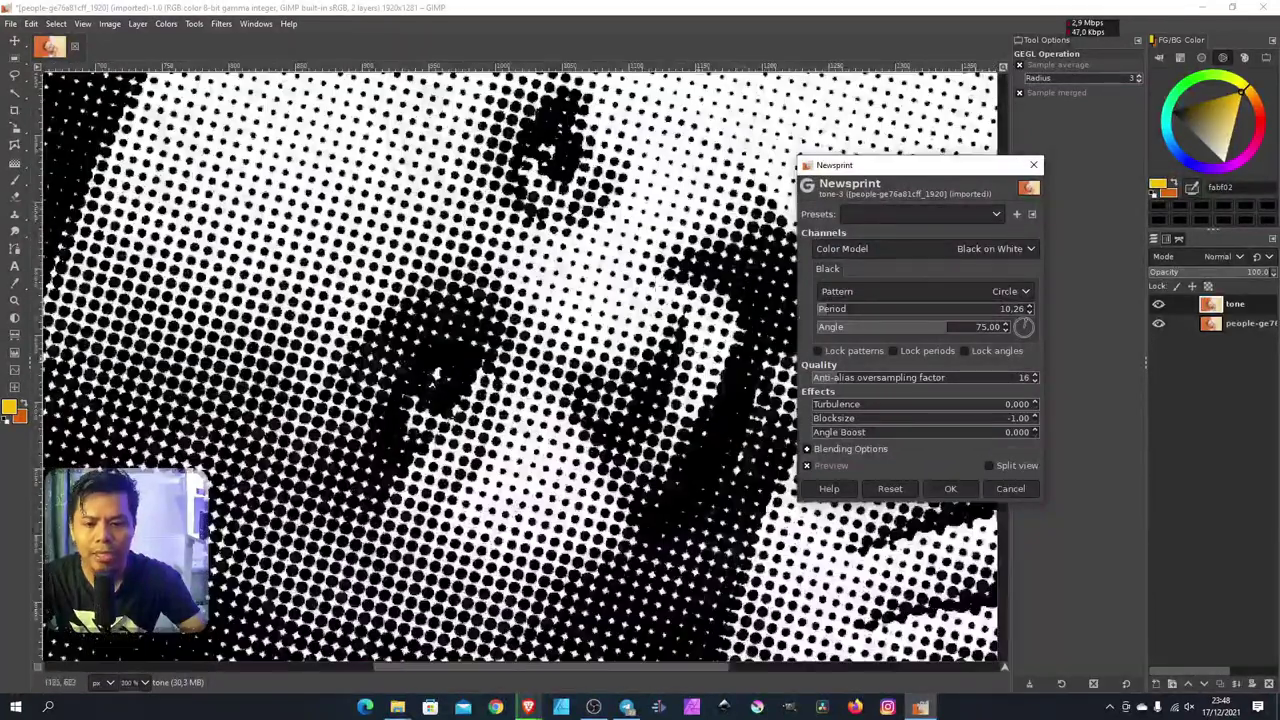
pyautogui.scroll(2, 566, 305)
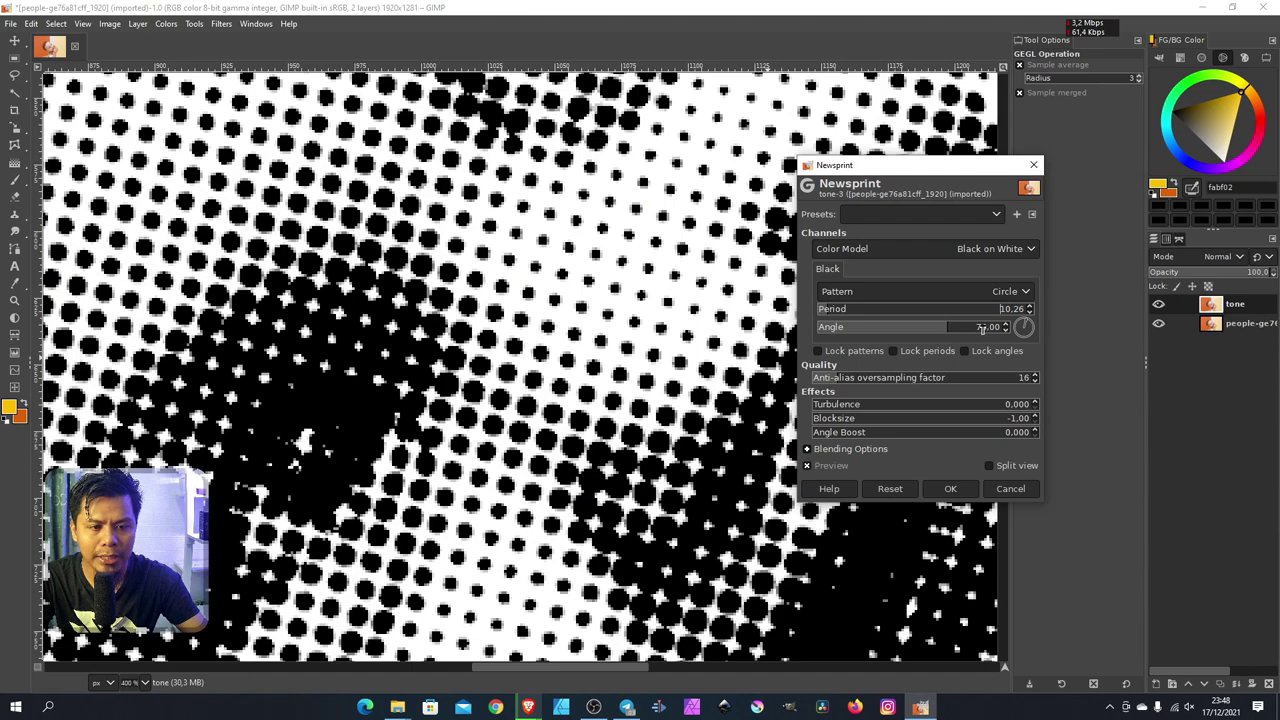
# Set the halftone dot angle to 90° for a straight grid.
pyautogui.click(983, 329)
pyautogui.doubleClick(983, 330)
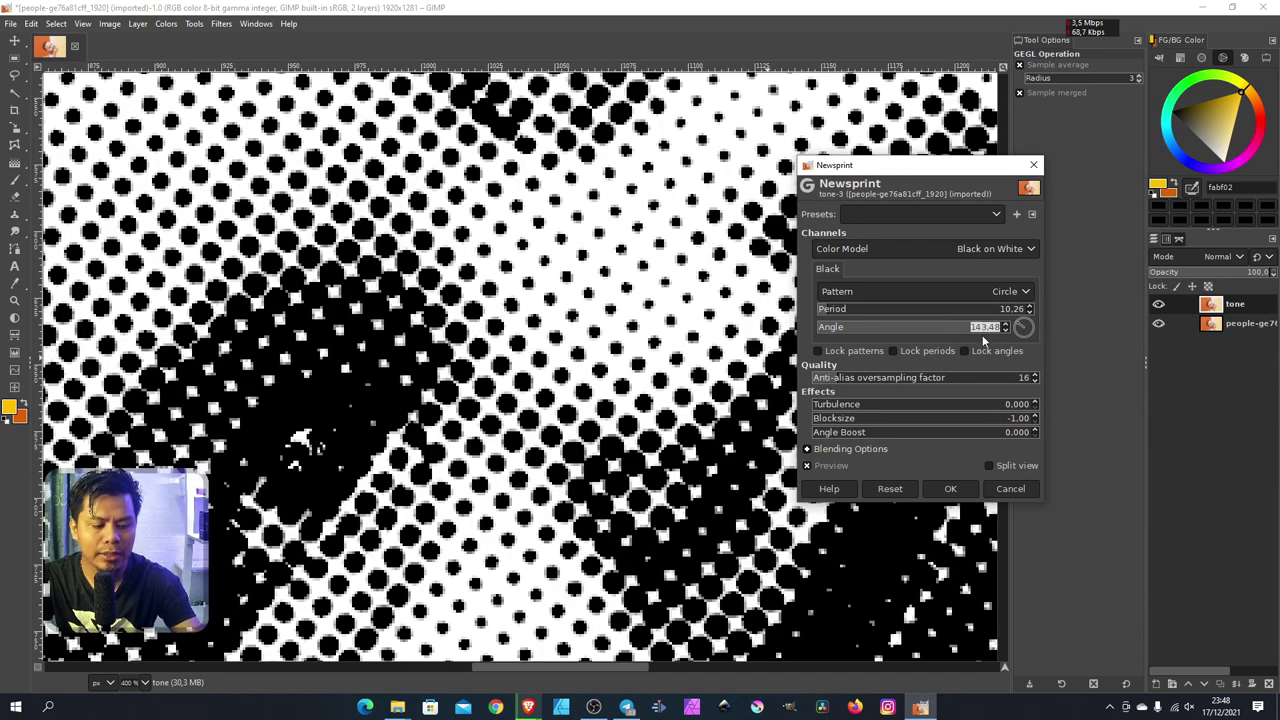
pyautogui.write('90')
pyautogui.press('Return')
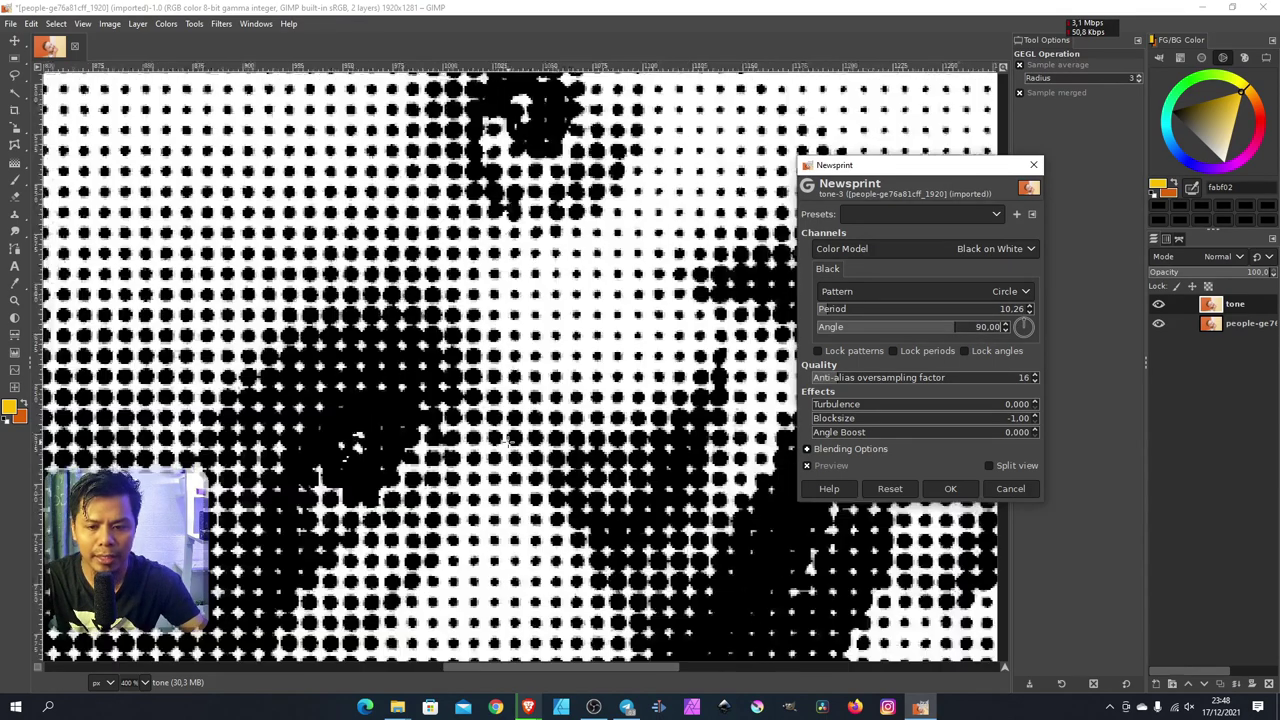
pyautogui.keyDown('ctrl'); pyautogui.scroll(-6, 506, 438); pyautogui.keyUp('ctrl')
pyautogui.keyDown('ctrl'); pyautogui.scroll(2, 505, 438); pyautogui.keyUp('ctrl')
pyautogui.keyDown('ctrl'); pyautogui.scroll(1, 504, 437); pyautogui.keyUp('ctrl')
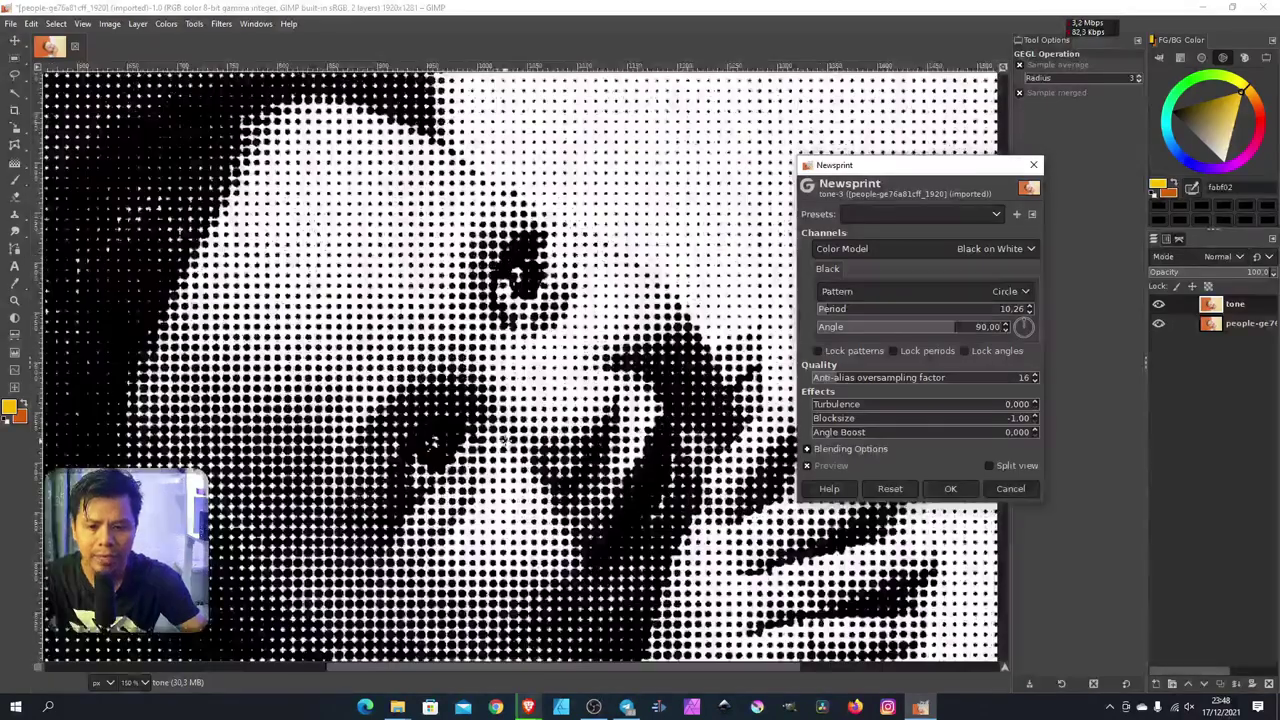
# Apply the circle-dot Newsprint halftone to the tone layer and view it at 100%.
pyautogui.click(950, 488)
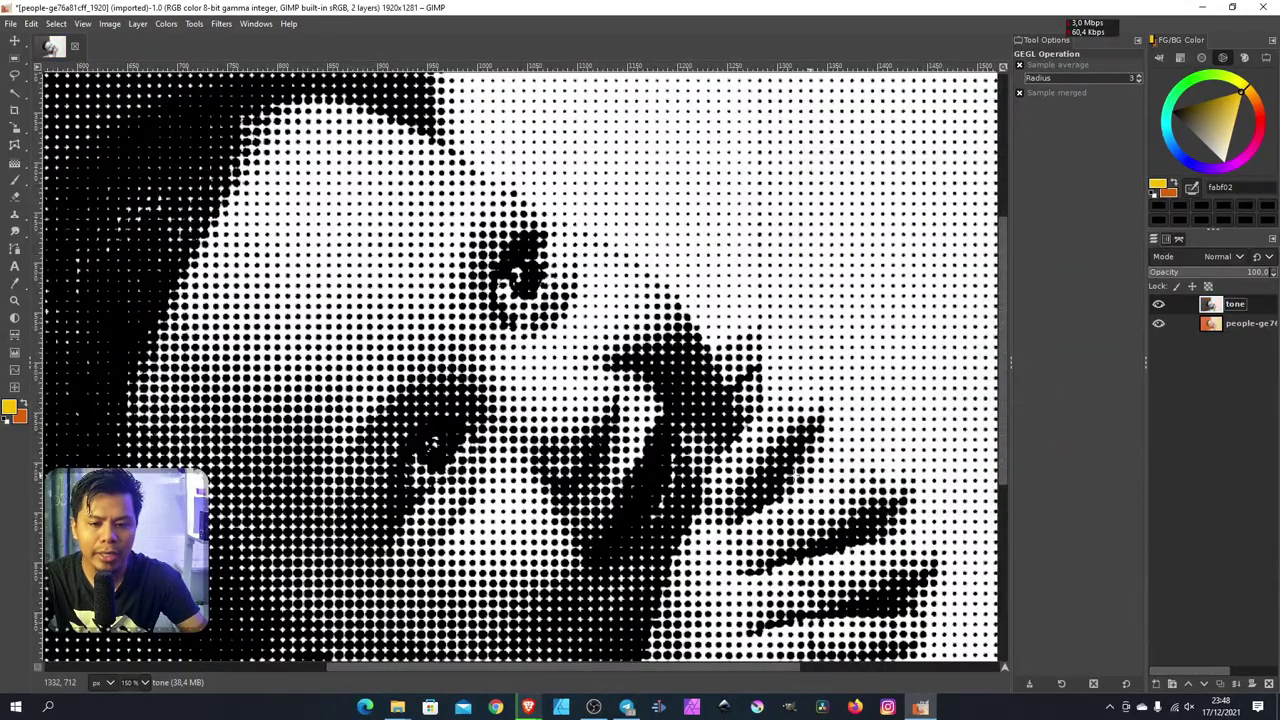
pyautogui.keyDown('ctrl'); pyautogui.scroll(-5, 775, 470); pyautogui.keyUp('ctrl')
pyautogui.keyDown('ctrl'); pyautogui.scroll(1, 758, 470); pyautogui.keyUp('ctrl')
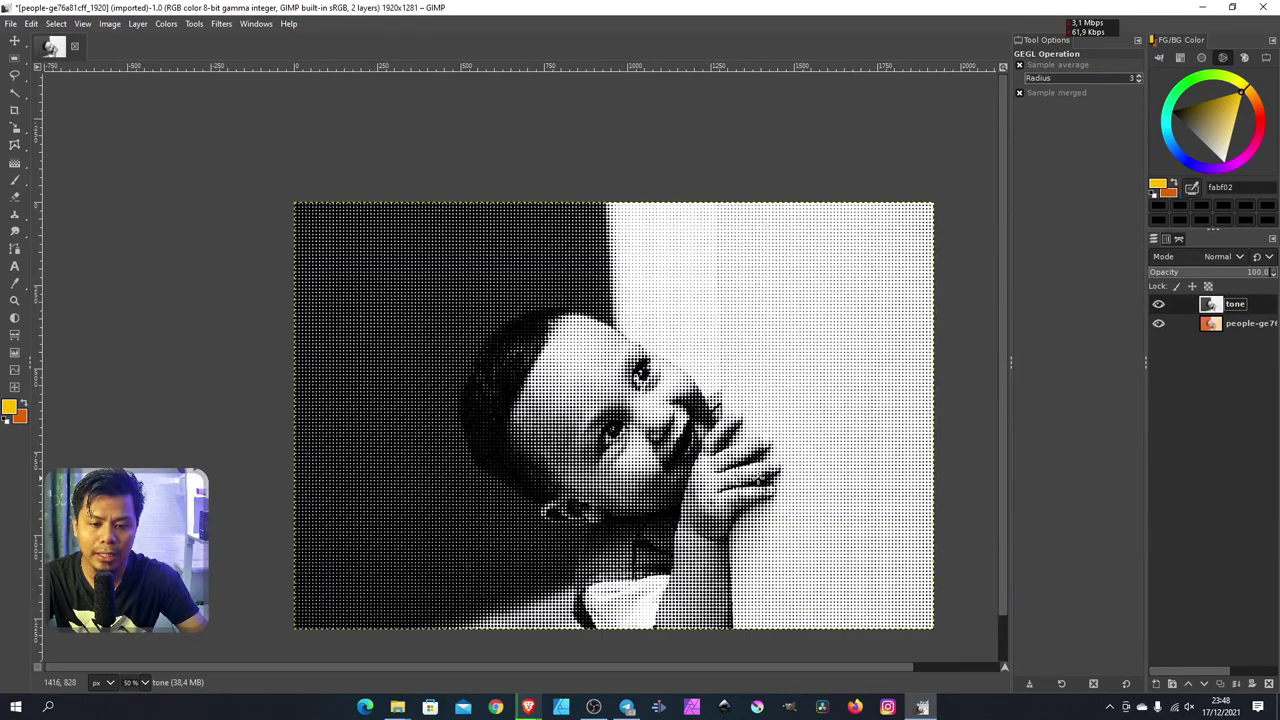
pyautogui.press('1')
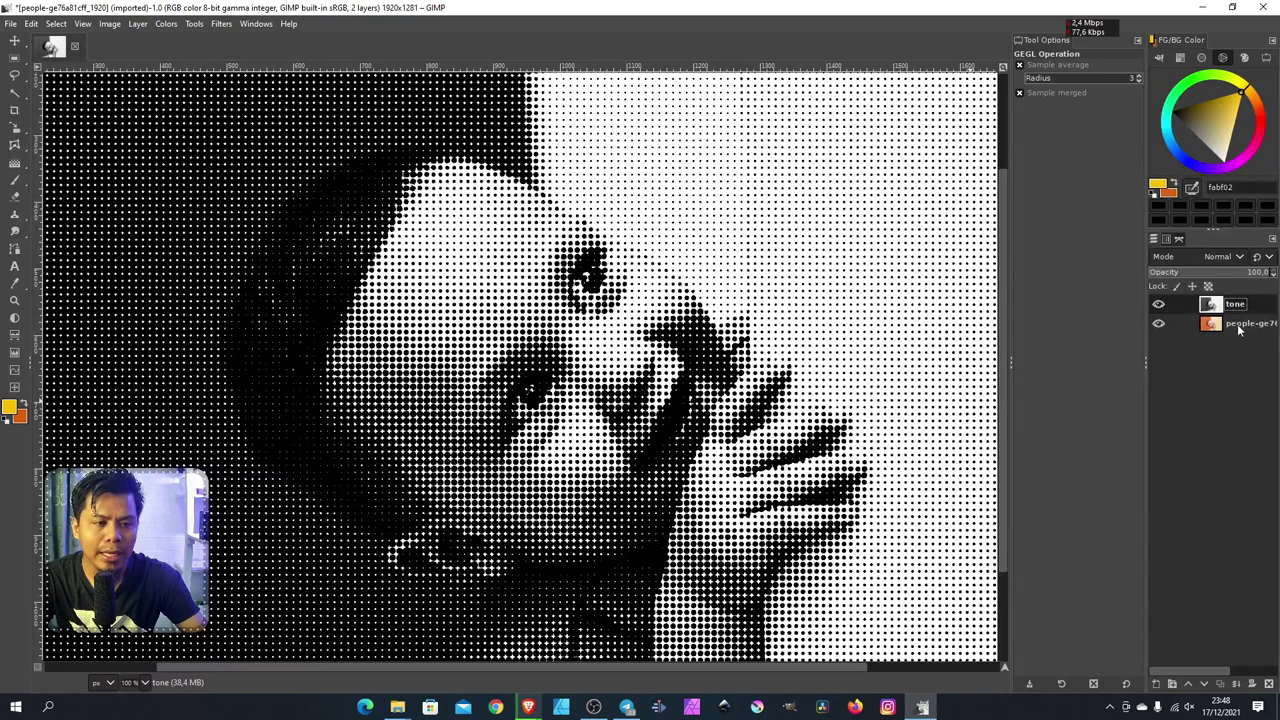
# Add a new white-filled layer just above the original photo layer.
pyautogui.click(1245, 326)
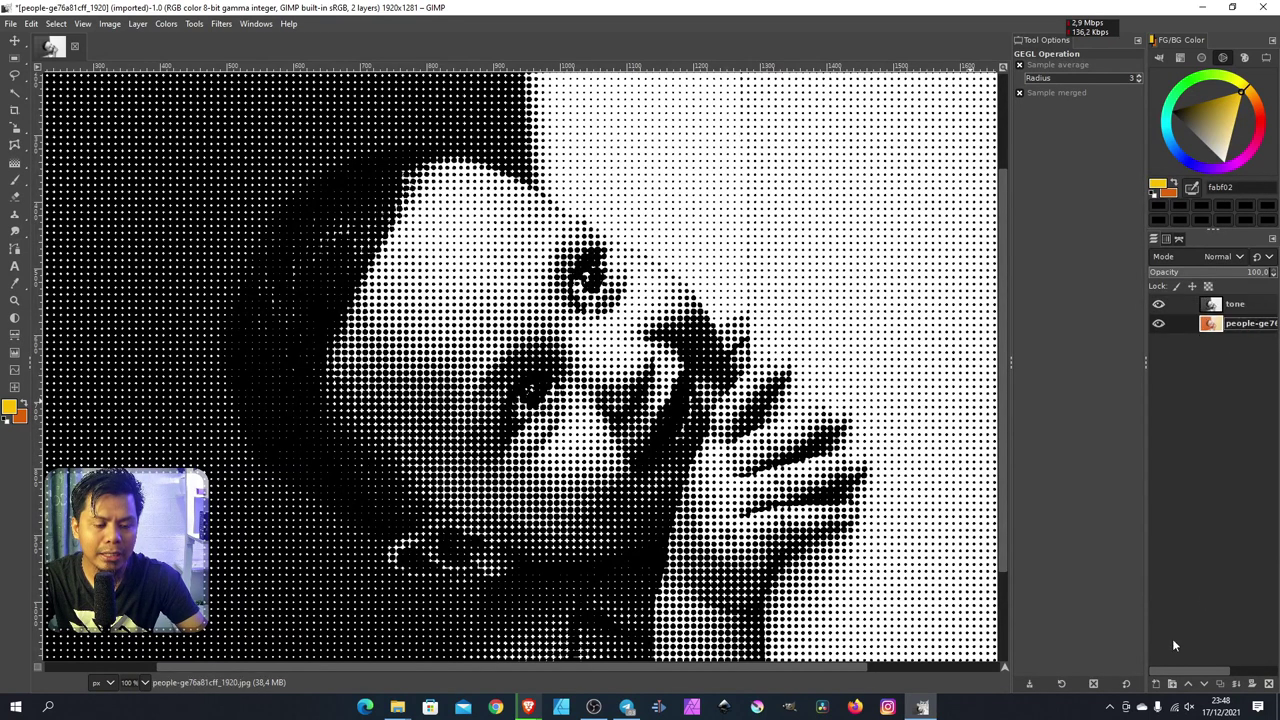
pyautogui.click(1156, 684)
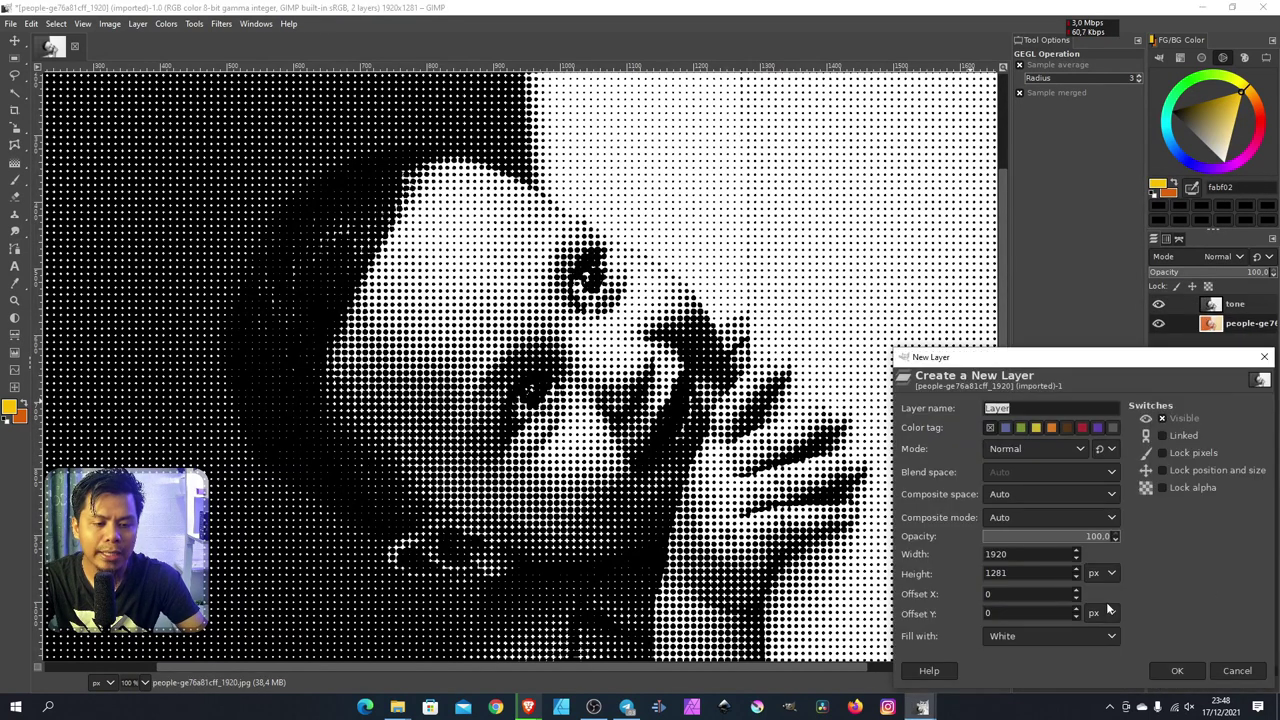
pyautogui.click(1068, 635)
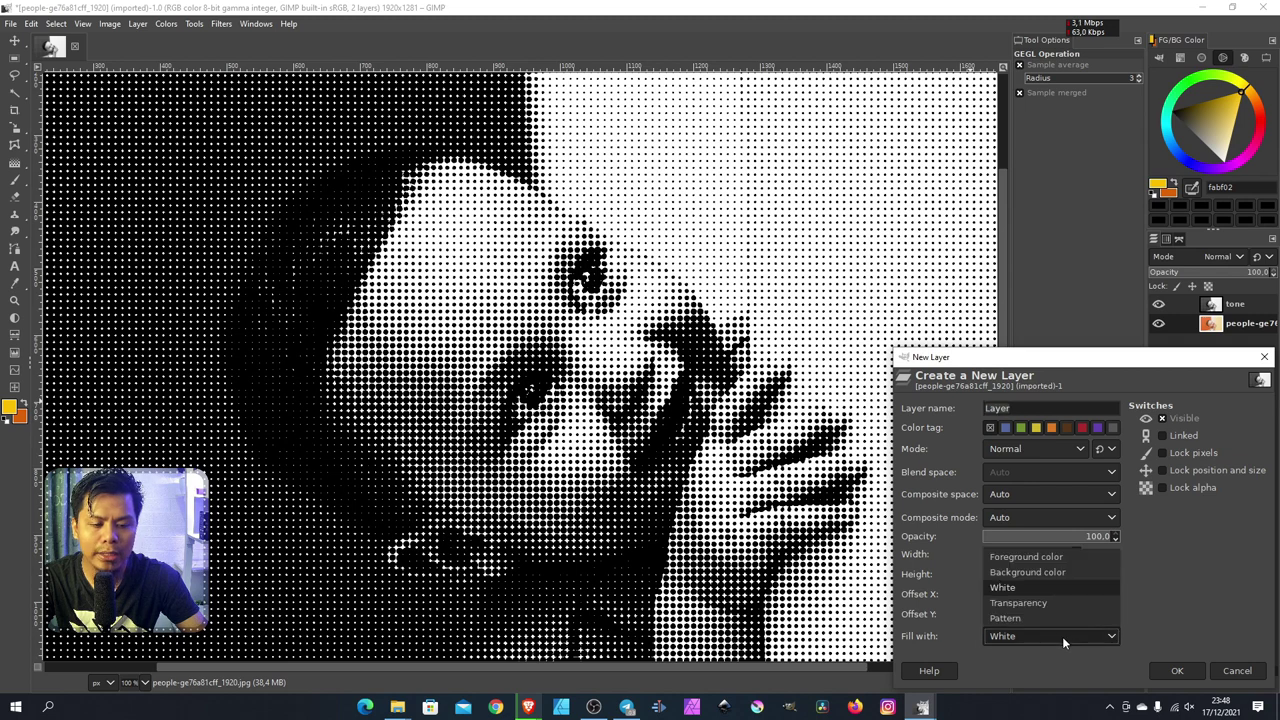
pyautogui.click(1035, 585)
pyautogui.click(1189, 678)
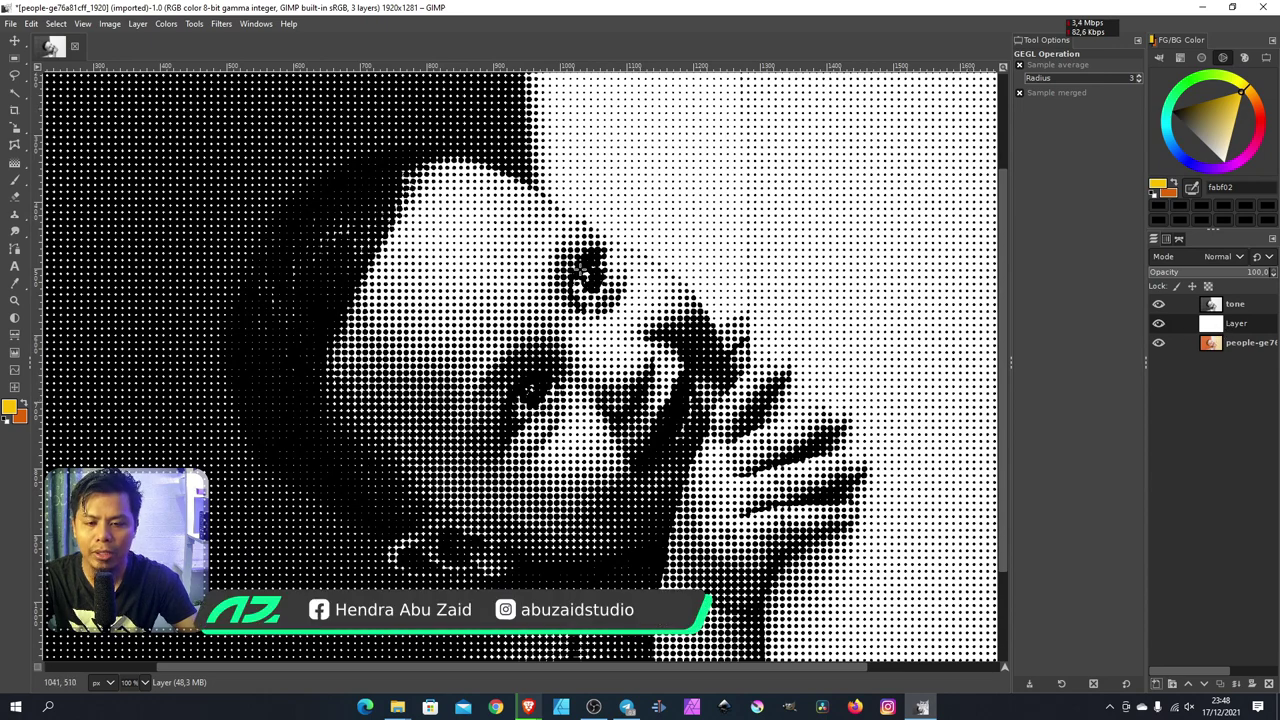
pyautogui.scroll(-3, 656, 379)
pyautogui.scroll(1, 600, 340)
pyautogui.scroll(1, 574, 322)
pyautogui.scroll(1, 574, 322)
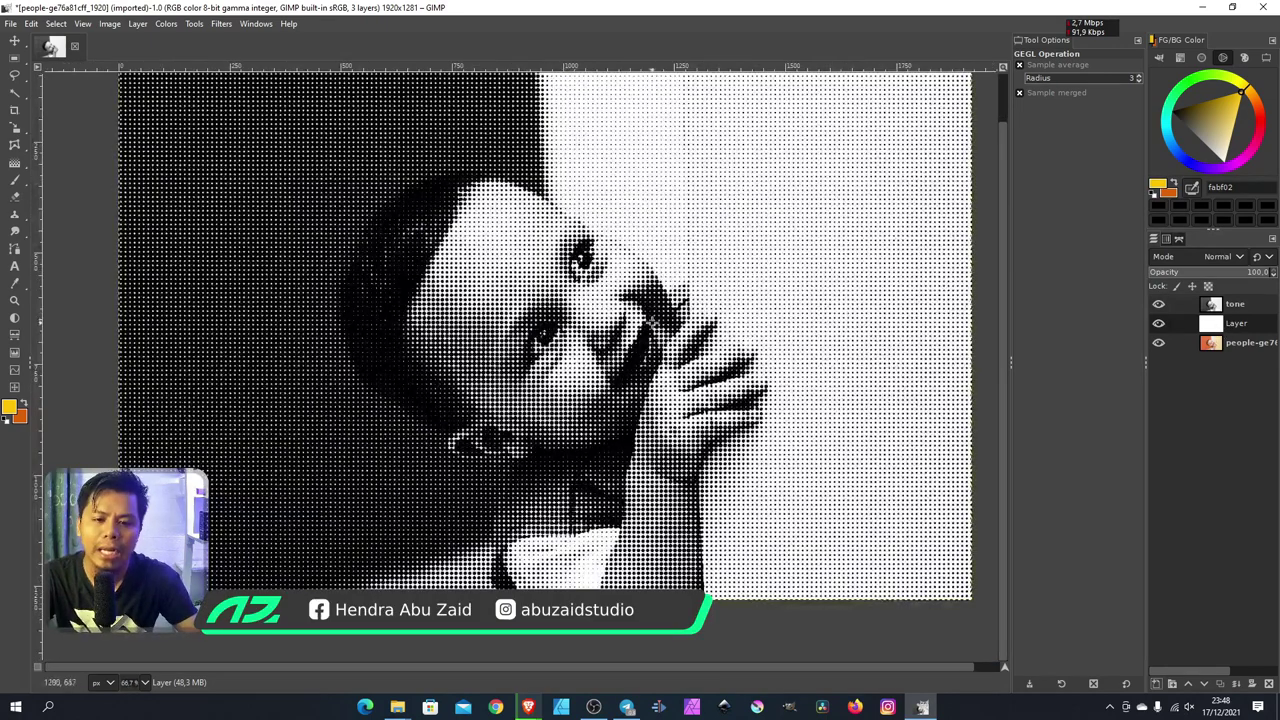
pyautogui.scroll(1, 600, 340)
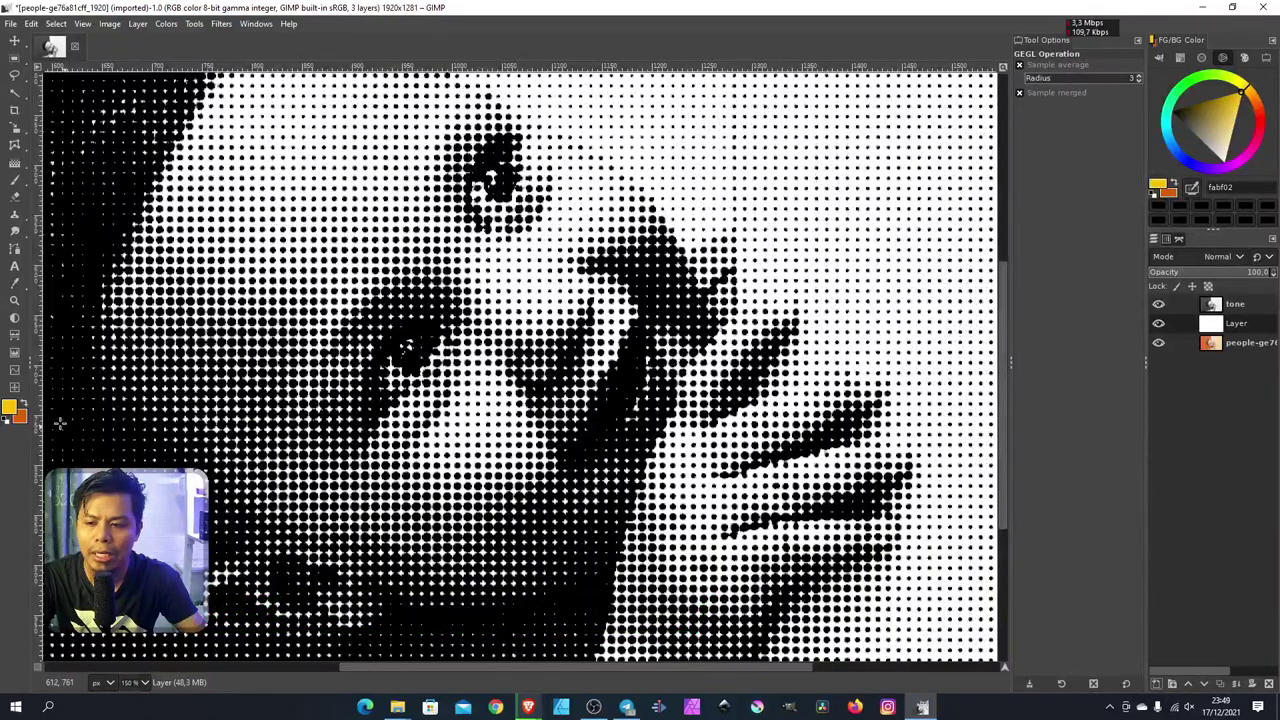
# Set the foreground colour to yellow ffd243 and the background to a brighter orange.
pyautogui.click(10, 408)
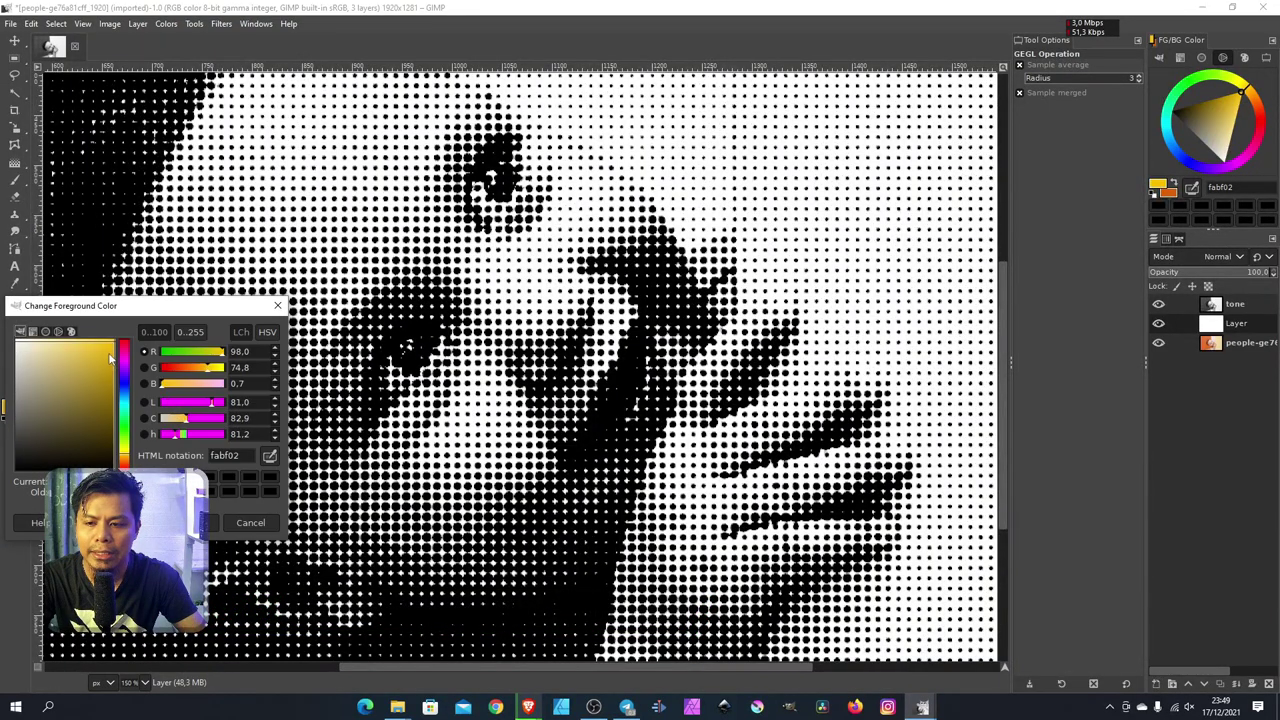
pyautogui.moveTo(110, 358); pyautogui.dragTo(89, 335)
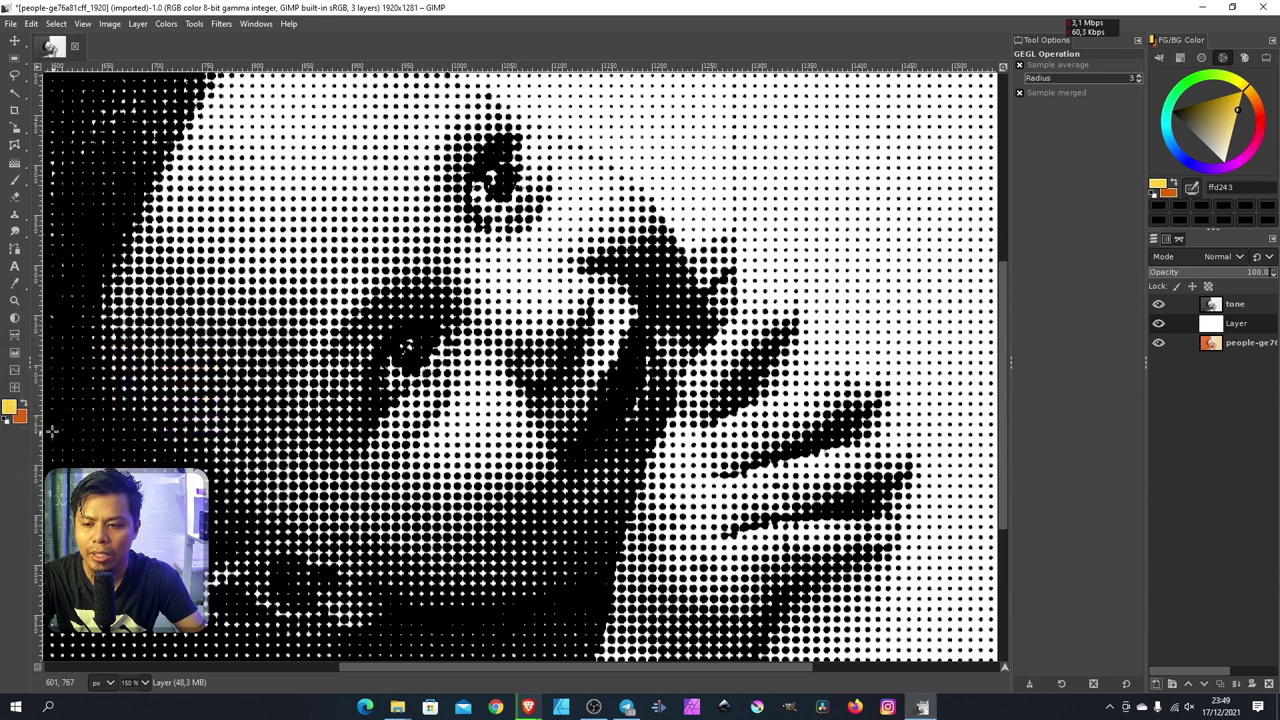
pyautogui.click(20, 422)
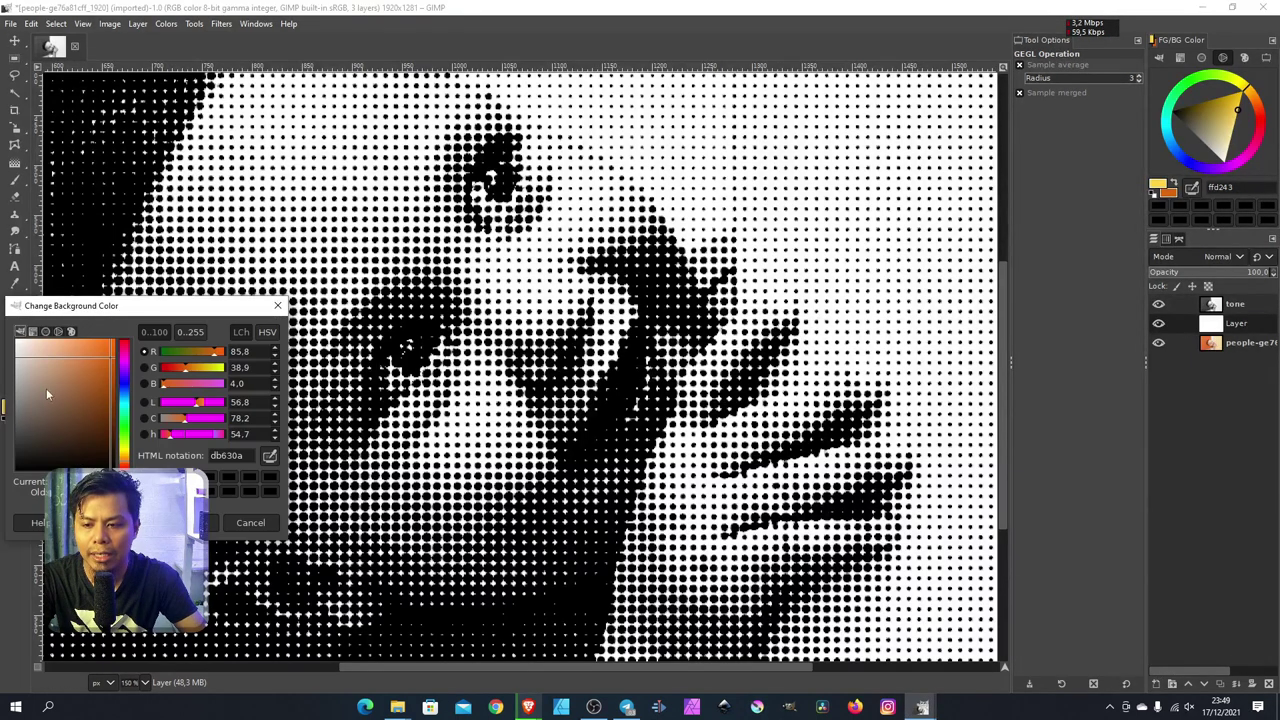
pyautogui.moveTo(110, 355); pyautogui.dragTo(111, 360)
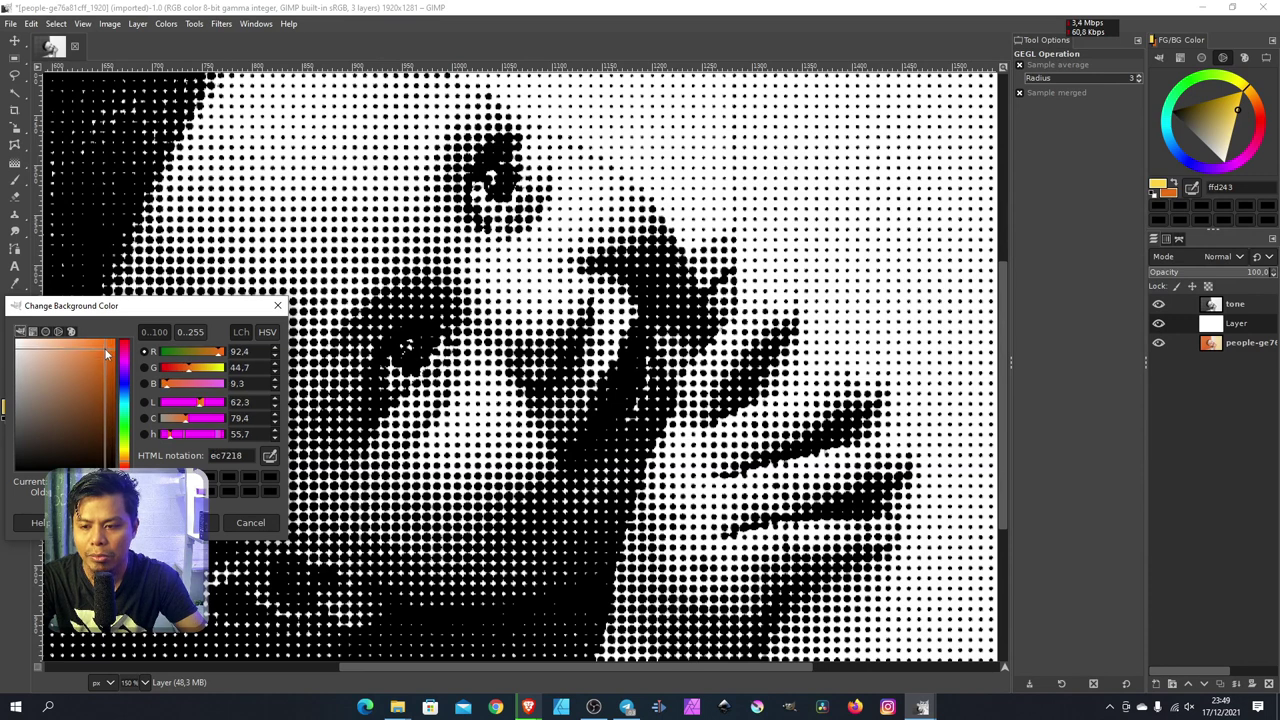
pyautogui.click(212, 522)
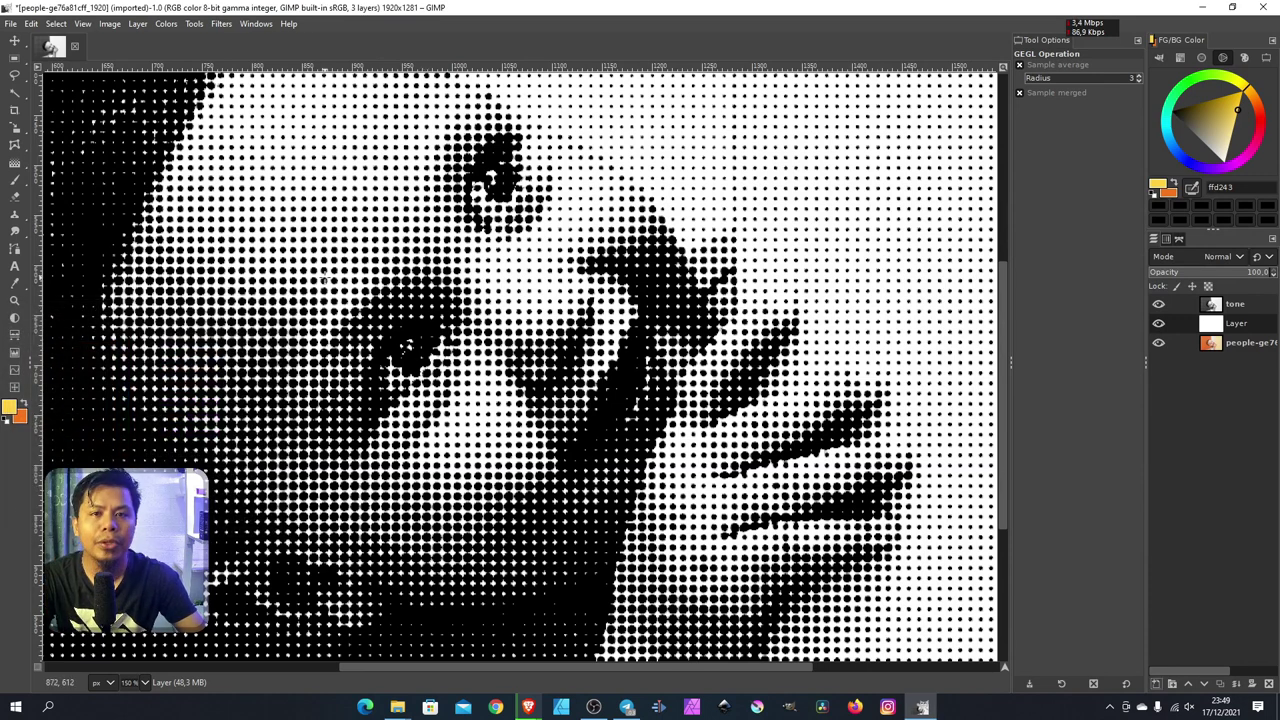
pyautogui.moveTo(15, 163)
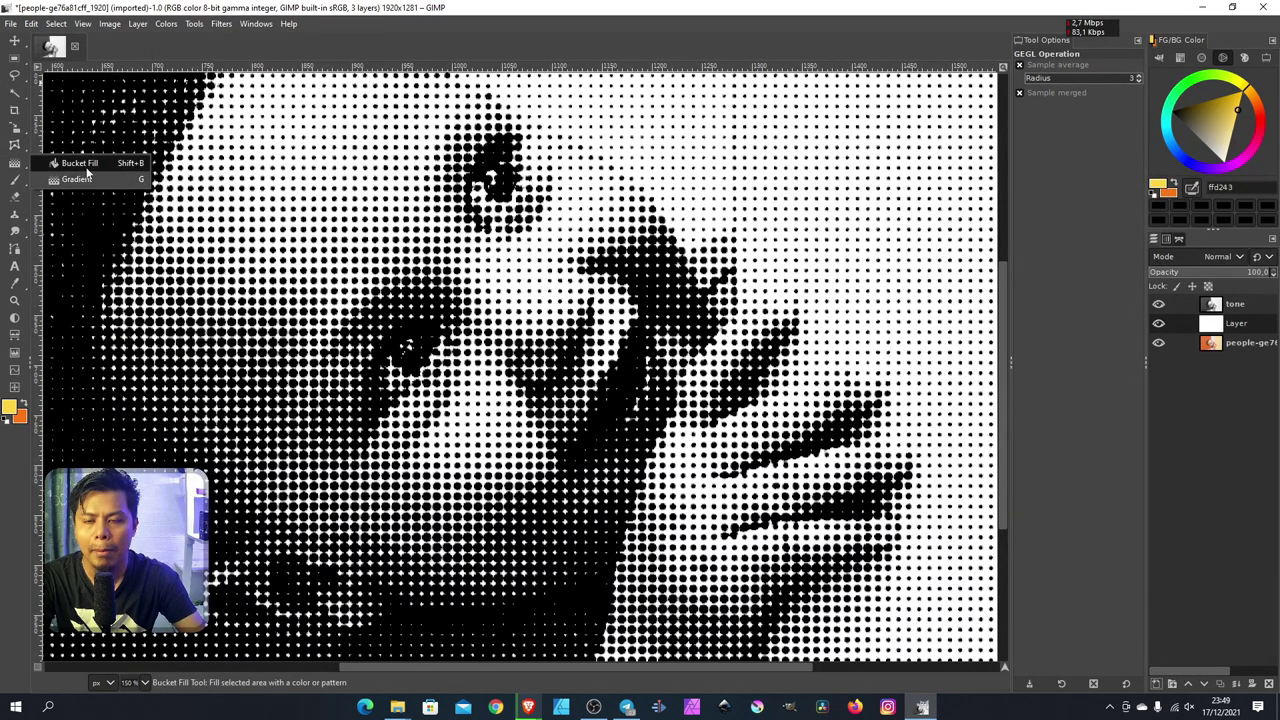
# Draw a yellow-to-orange linear gradient diagonally from top-left to bottom-right.
pyautogui.click(86, 180)
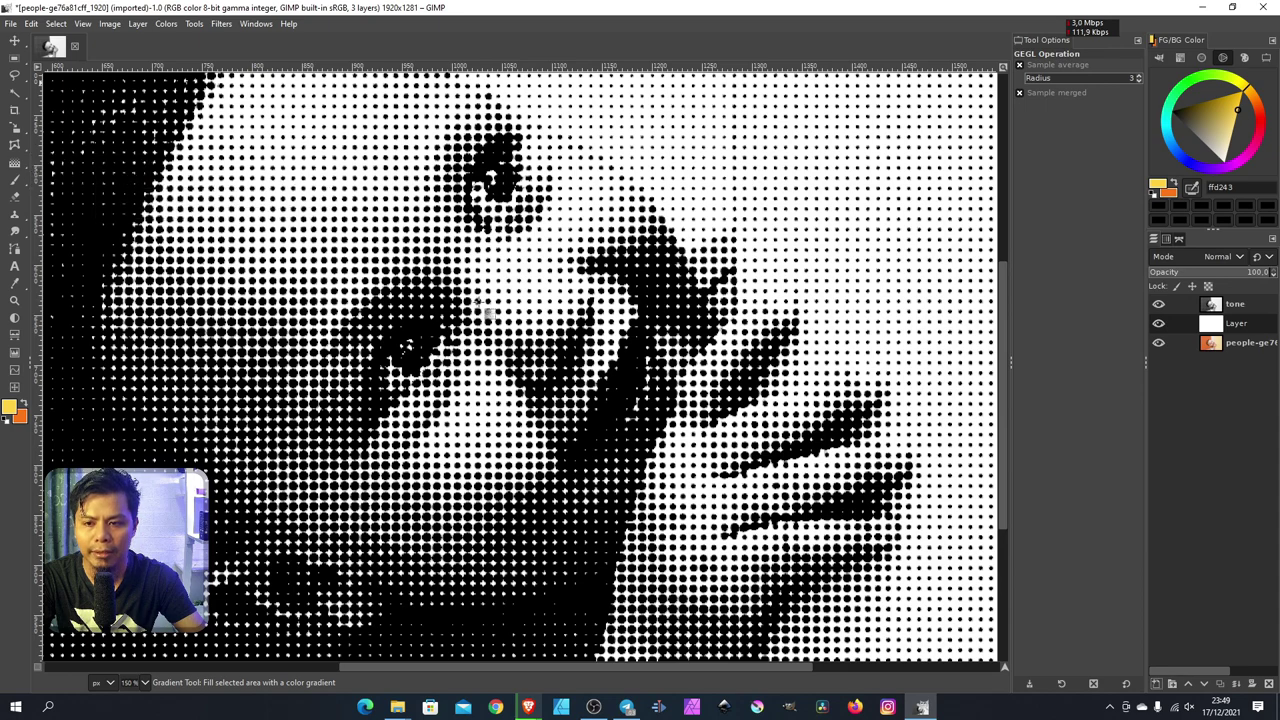
pyautogui.keyDown('ctrl'); pyautogui.scroll(-4, 246, 197); pyautogui.keyUp('ctrl')
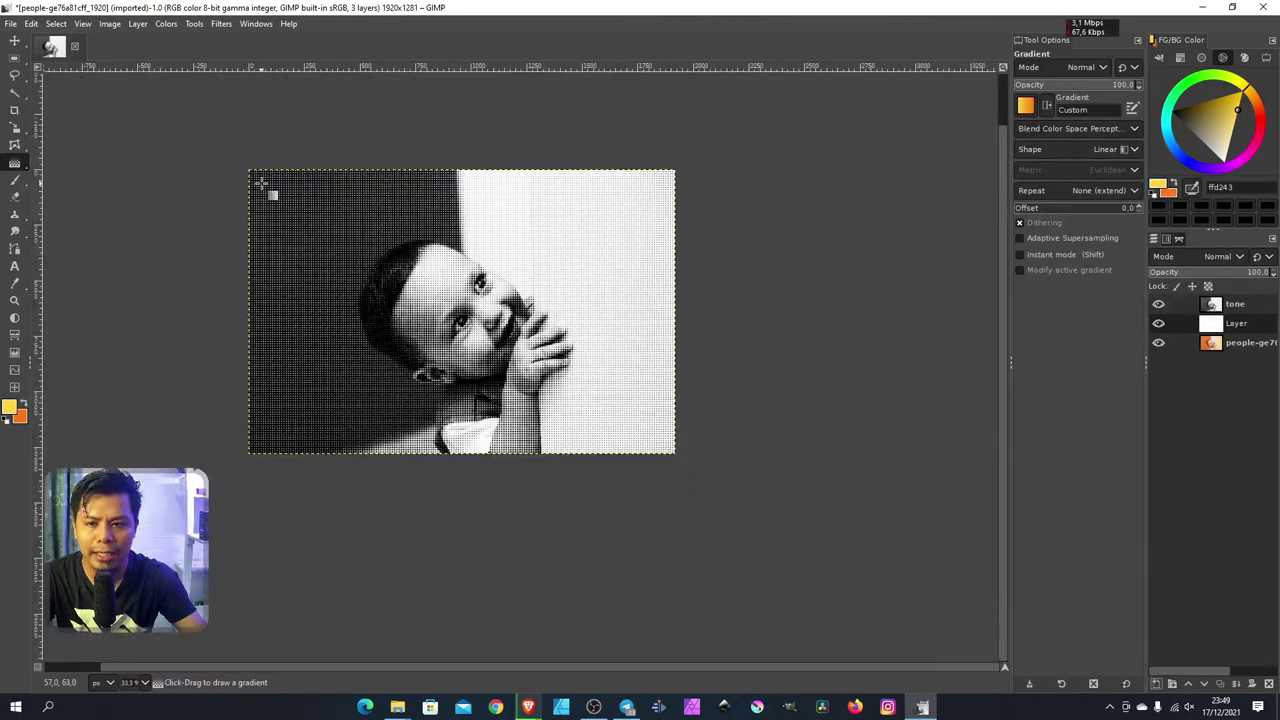
pyautogui.moveTo(260, 183)
pyautogui.mouseDown()
pyautogui.moveTo(634, 446)
pyautogui.moveTo(652, 432)
pyautogui.mouseUp()
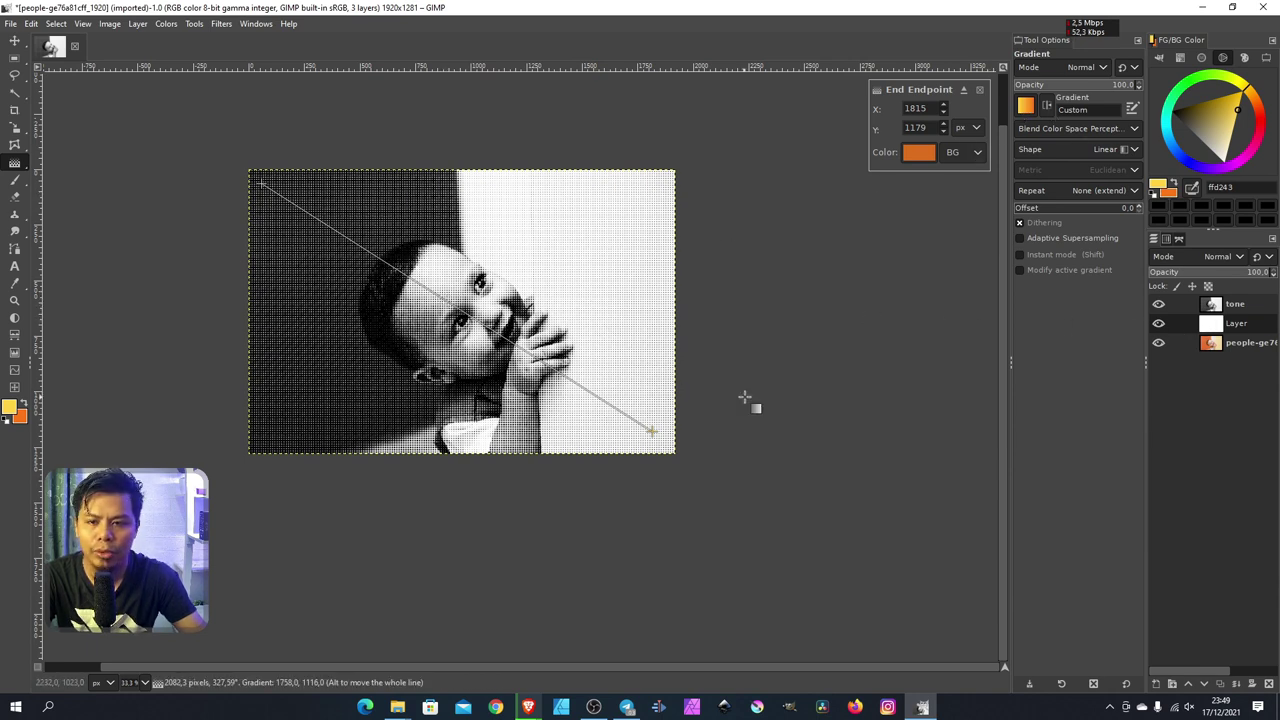
pyautogui.click(1229, 310)
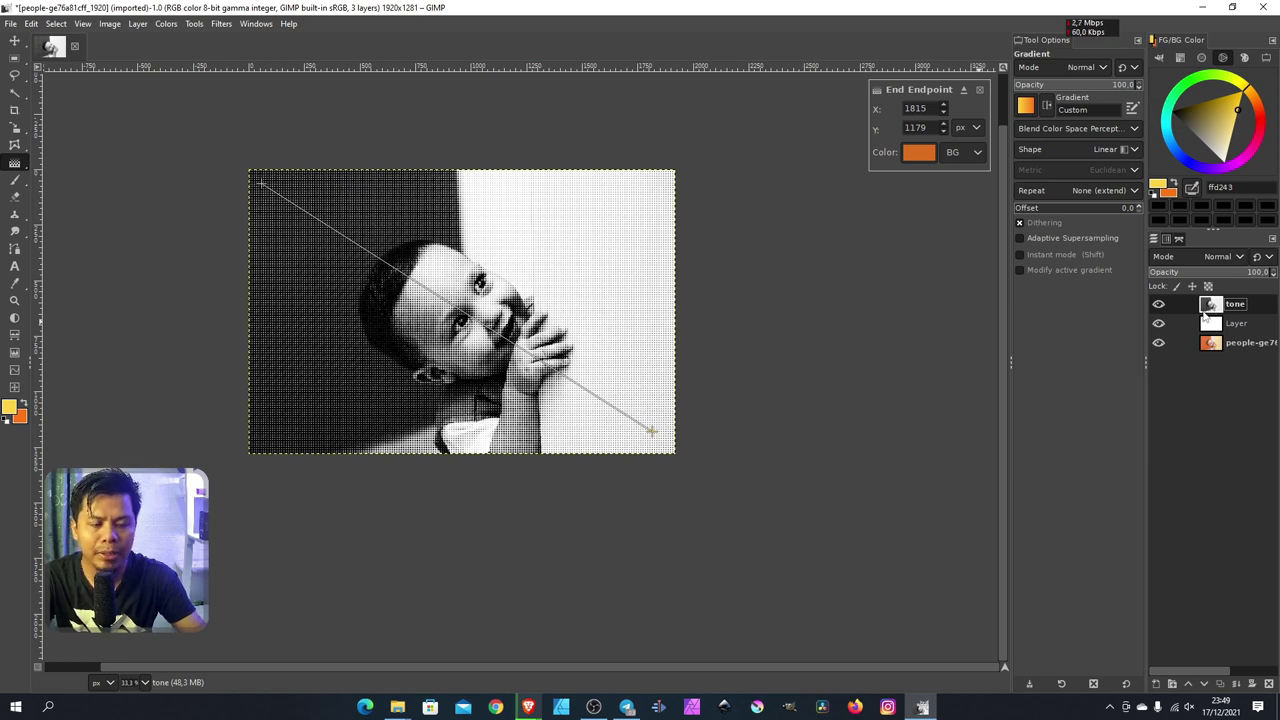
# Apply Colors > Color to Alpha with white to the tone layer.
pyautogui.click(168, 26)
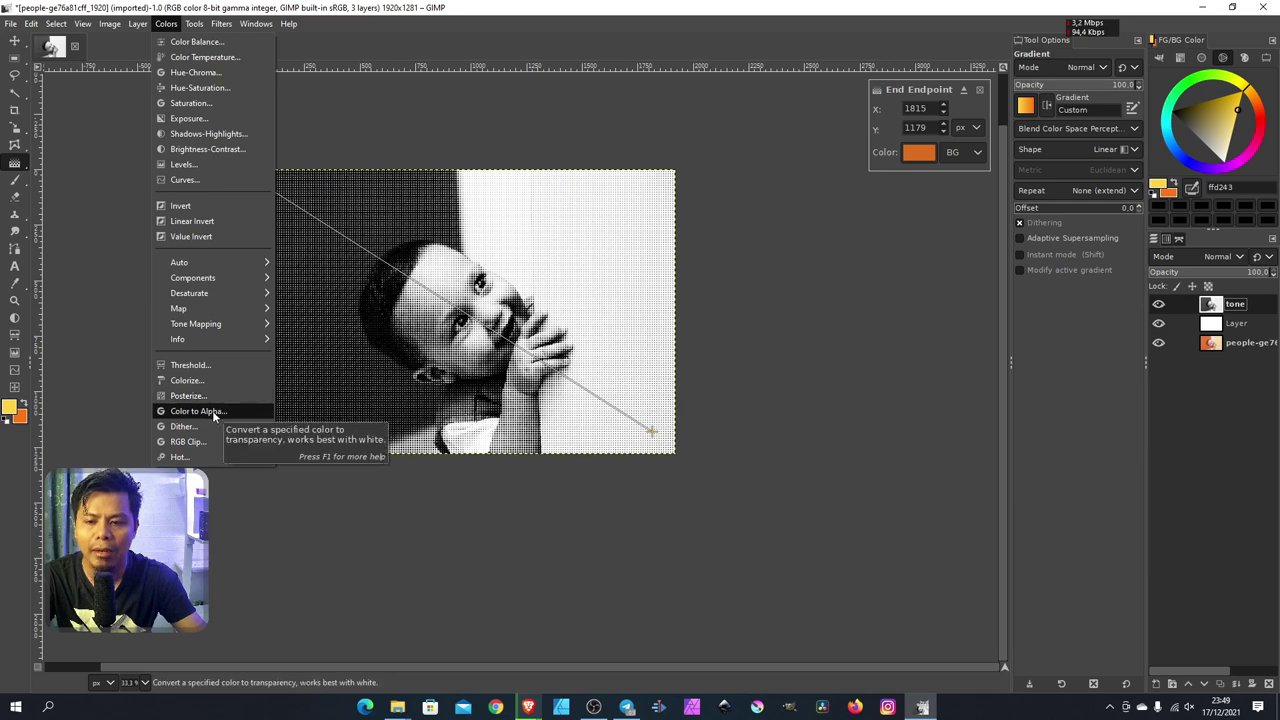
pyautogui.click(213, 412)
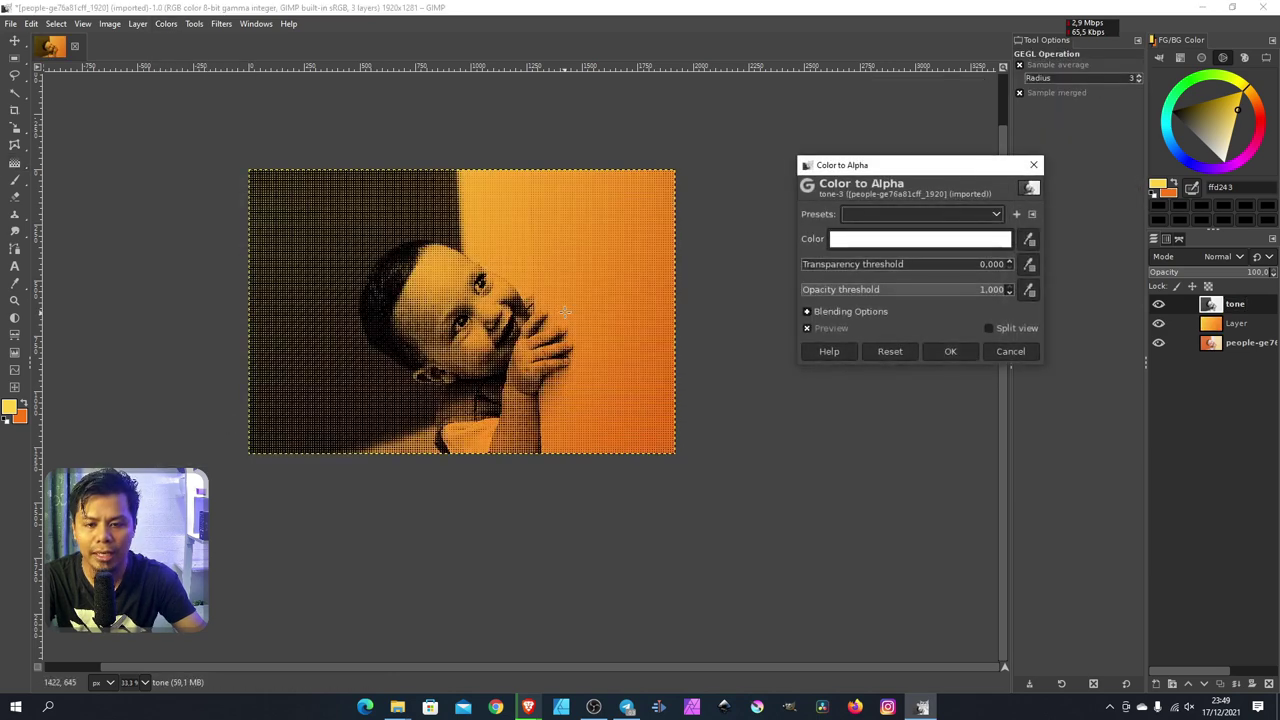
pyautogui.scroll(2, 567, 312)
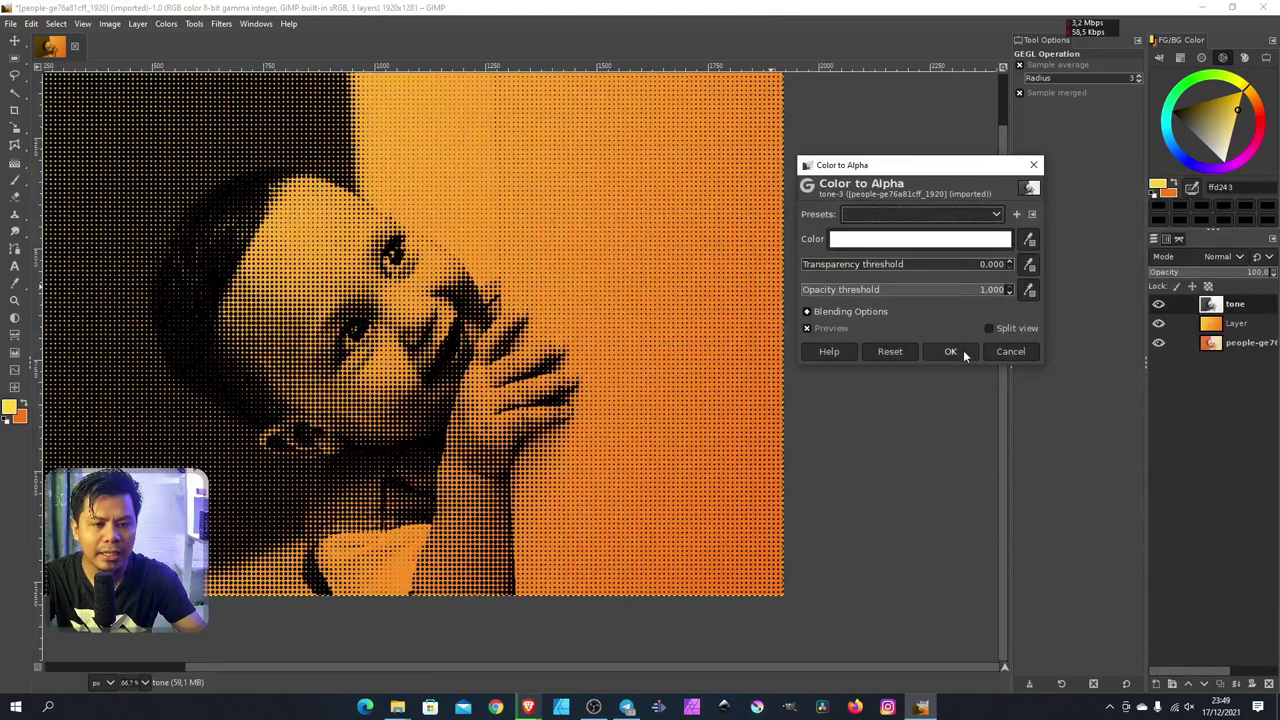
pyautogui.click(950, 353)
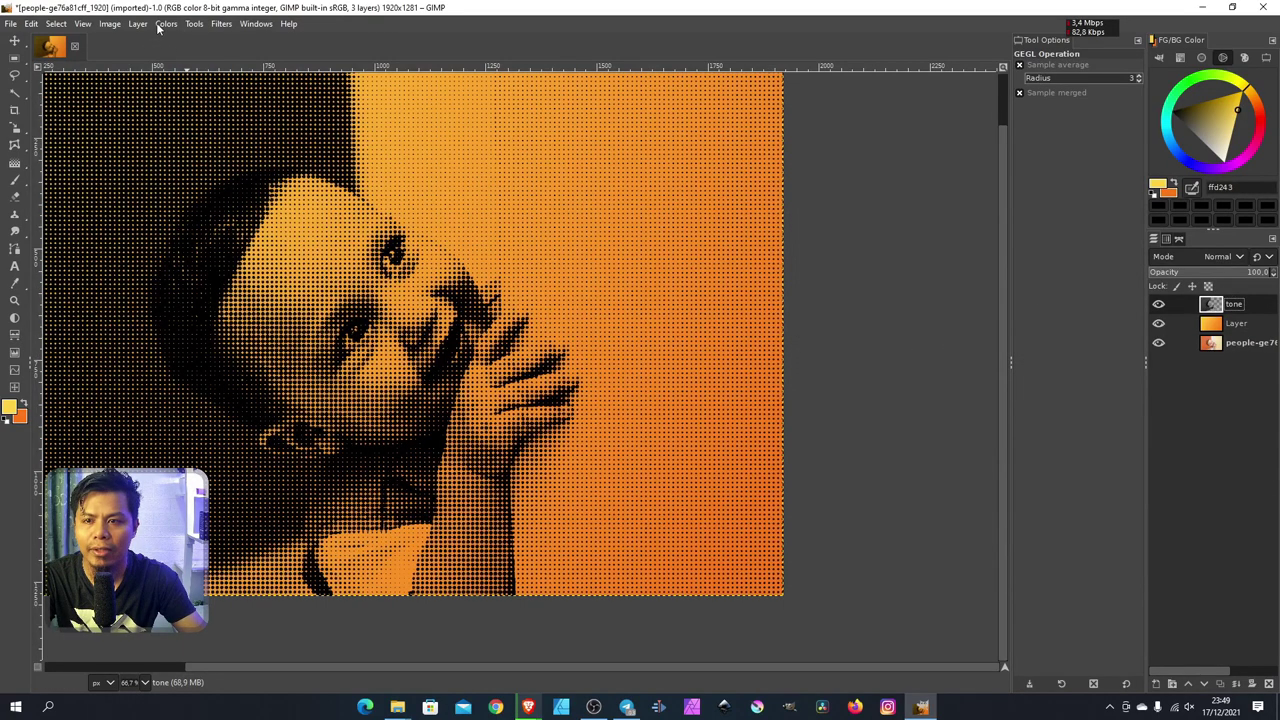
# Zoom in and out to inspect the black halftone dots, then bring up the File menu.
pyautogui.scroll(1, 490, 303)
pyautogui.scroll(3, 475, 316)
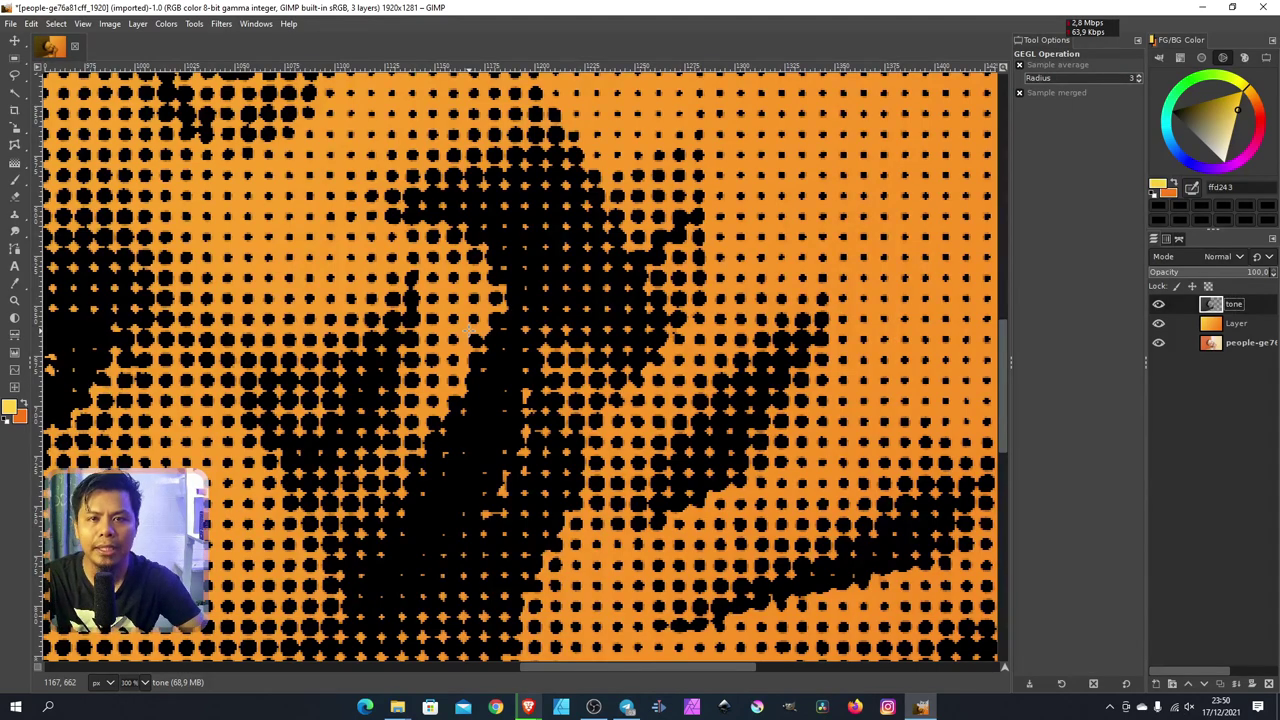
pyautogui.scroll(-2, 521, 290)
pyautogui.scroll(-2, 530, 295)
pyautogui.scroll(-2, 545, 305)
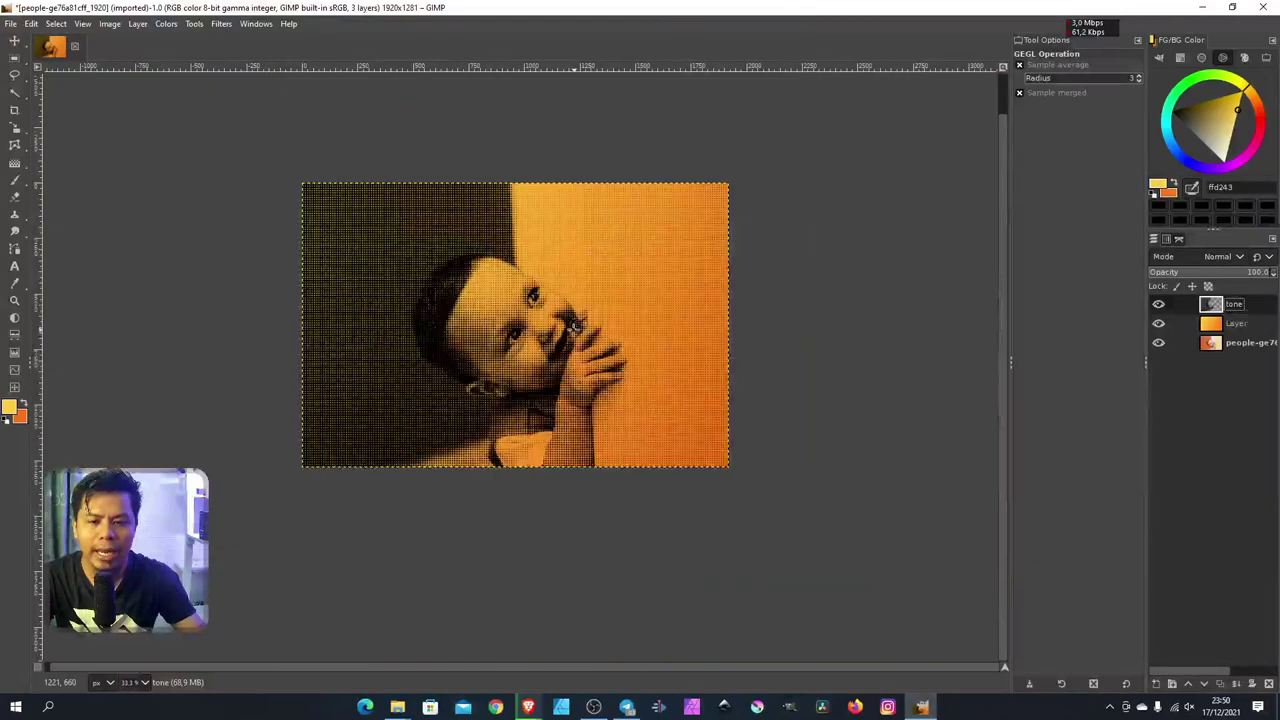
pyautogui.scroll(3, 566, 320)
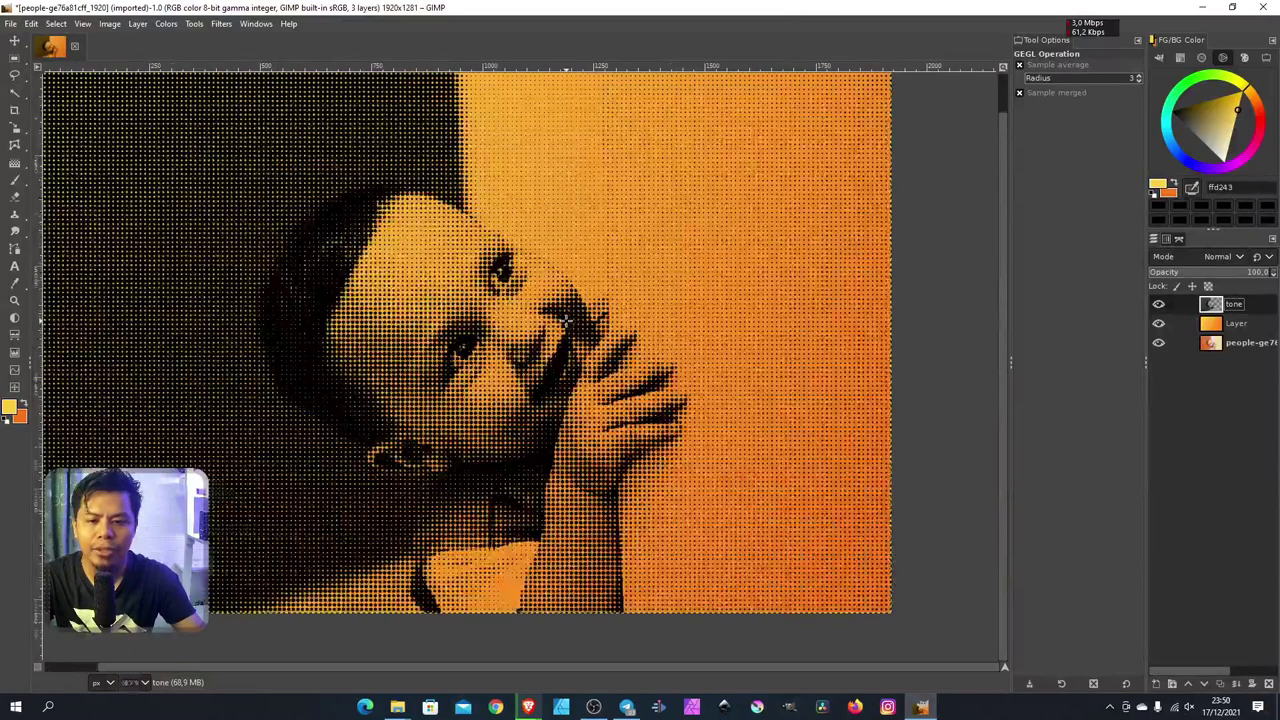
pyautogui.click(11, 24)
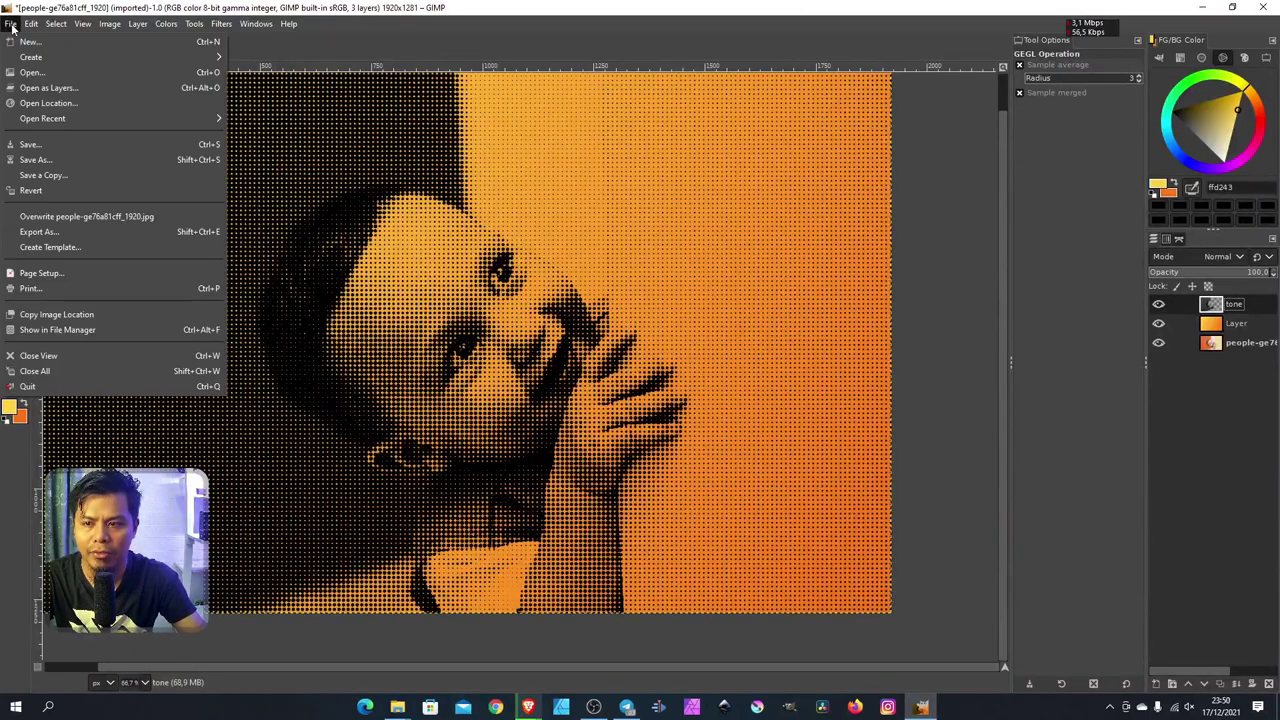
# Name the export bayi.jpg and choose D:\SEMENTARA as its destination folder.
pyautogui.click(113, 231)
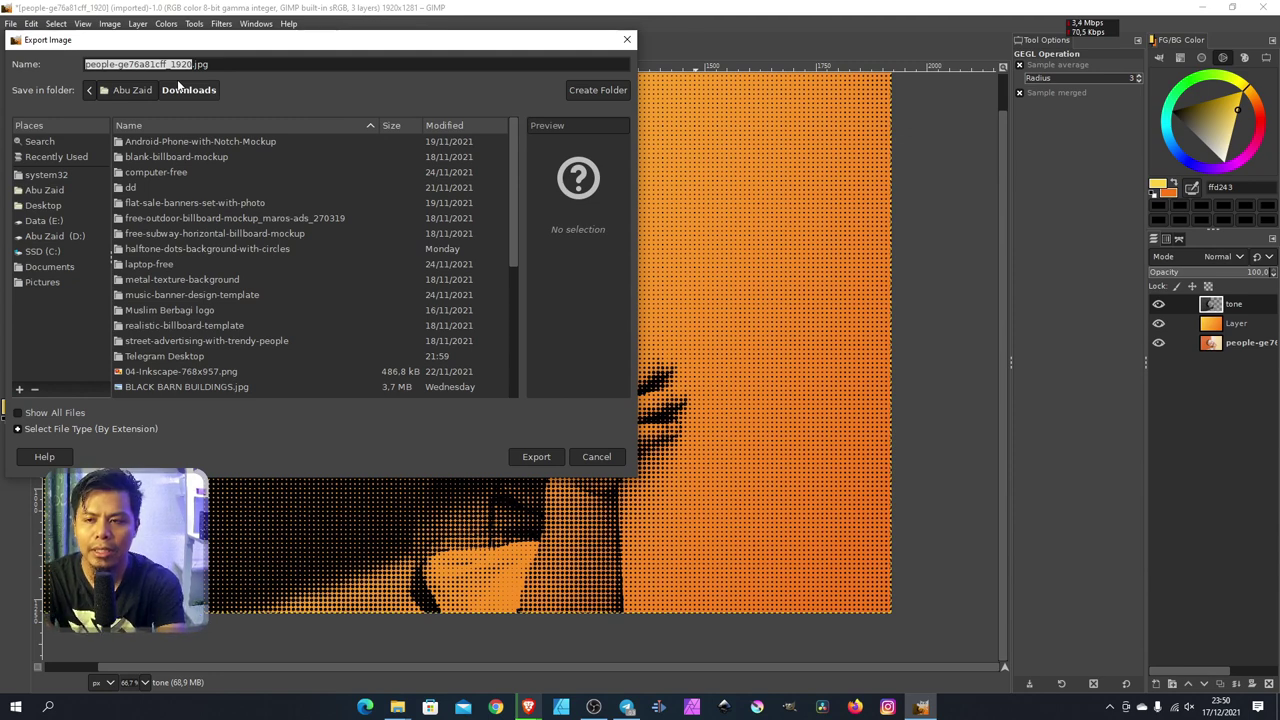
pyautogui.write('bayi')
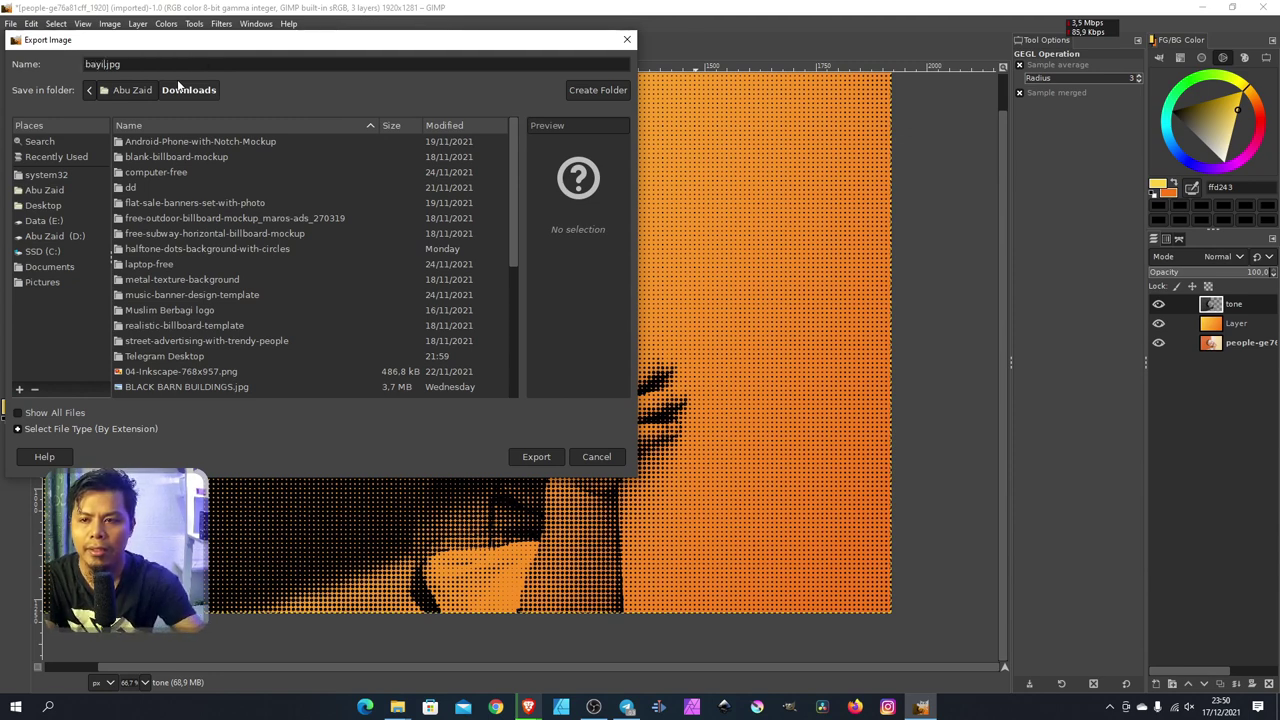
pyautogui.click(50, 237)
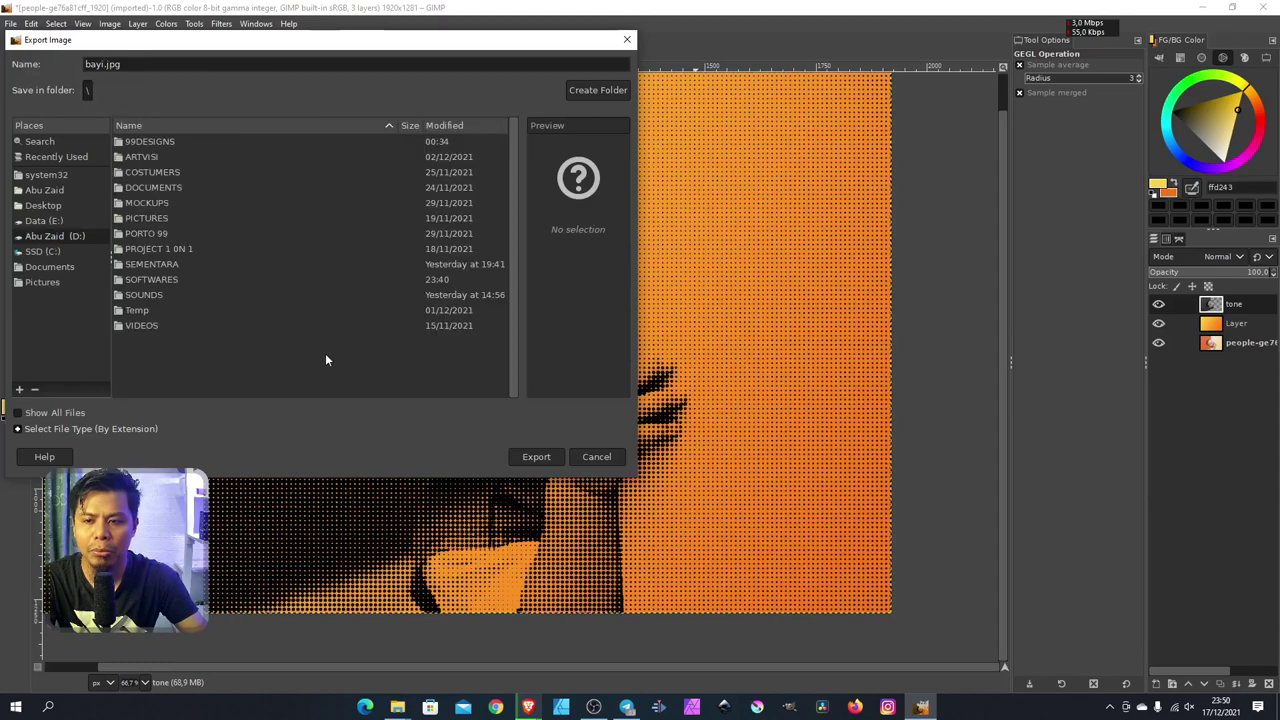
pyautogui.doubleClick(166, 262)
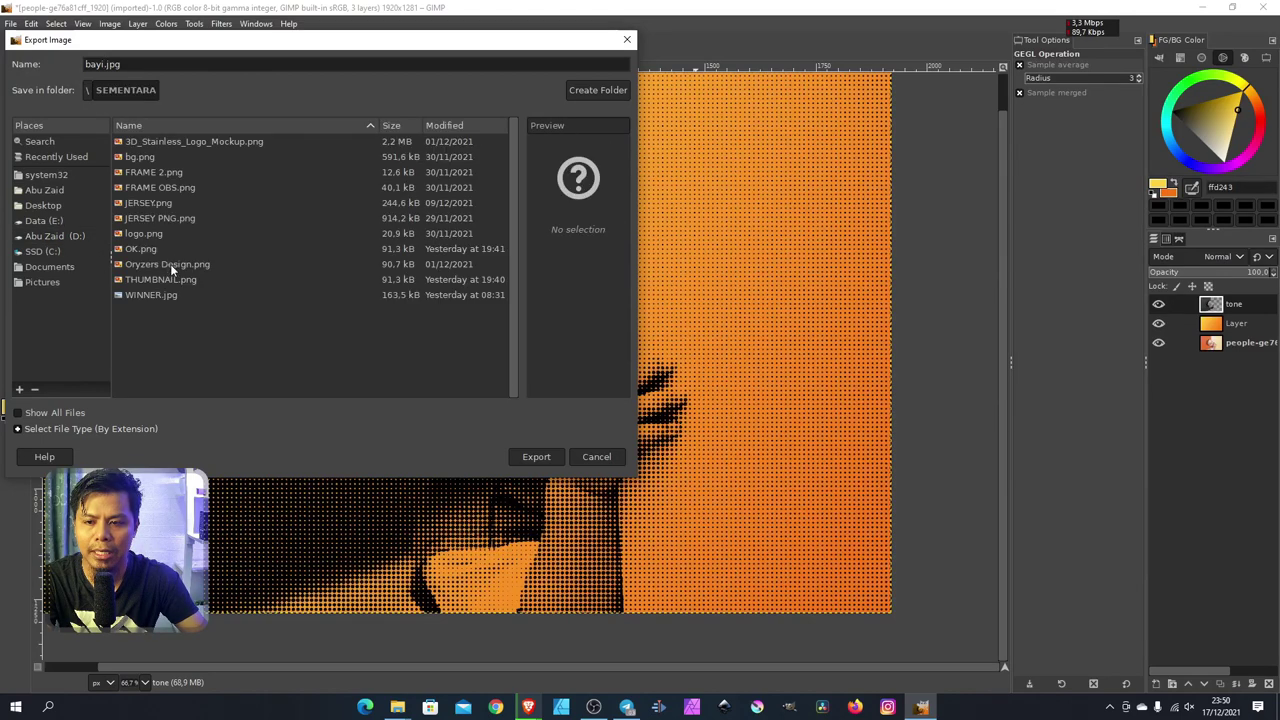
# Export the image as JPEG at quality 92, then switch to File Explorer.
pyautogui.click(536, 457)
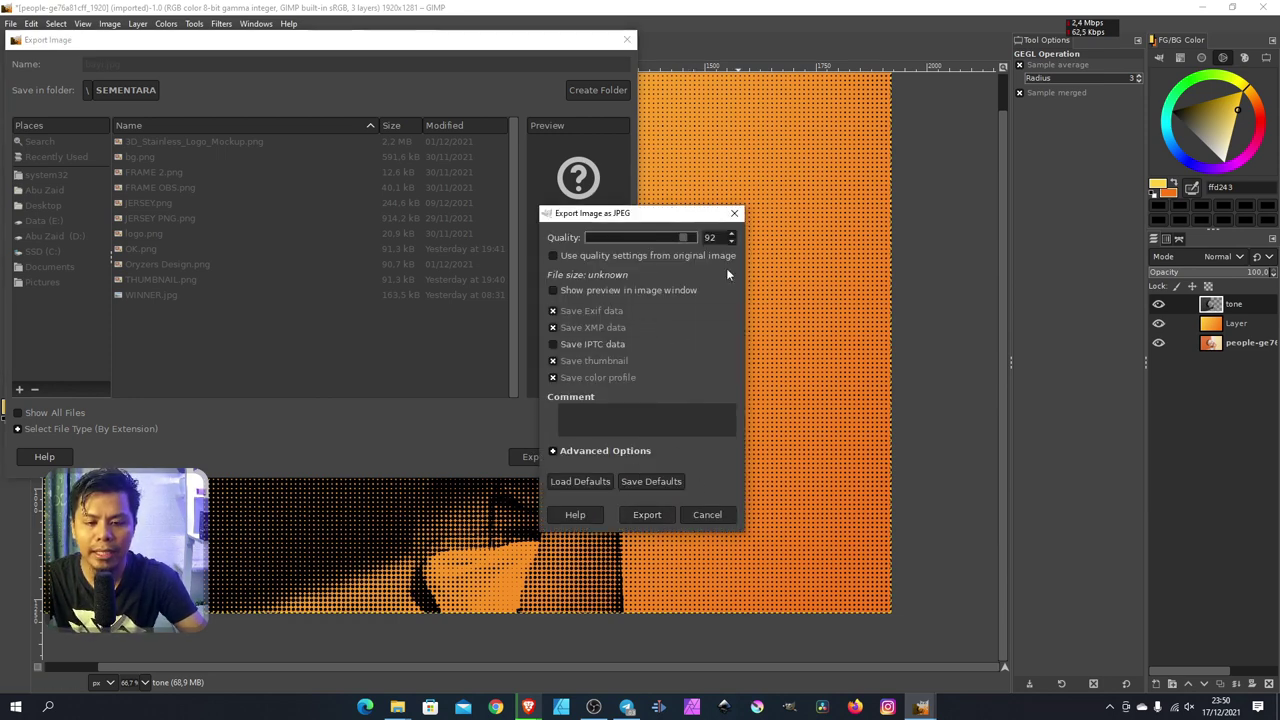
pyautogui.click(647, 515)
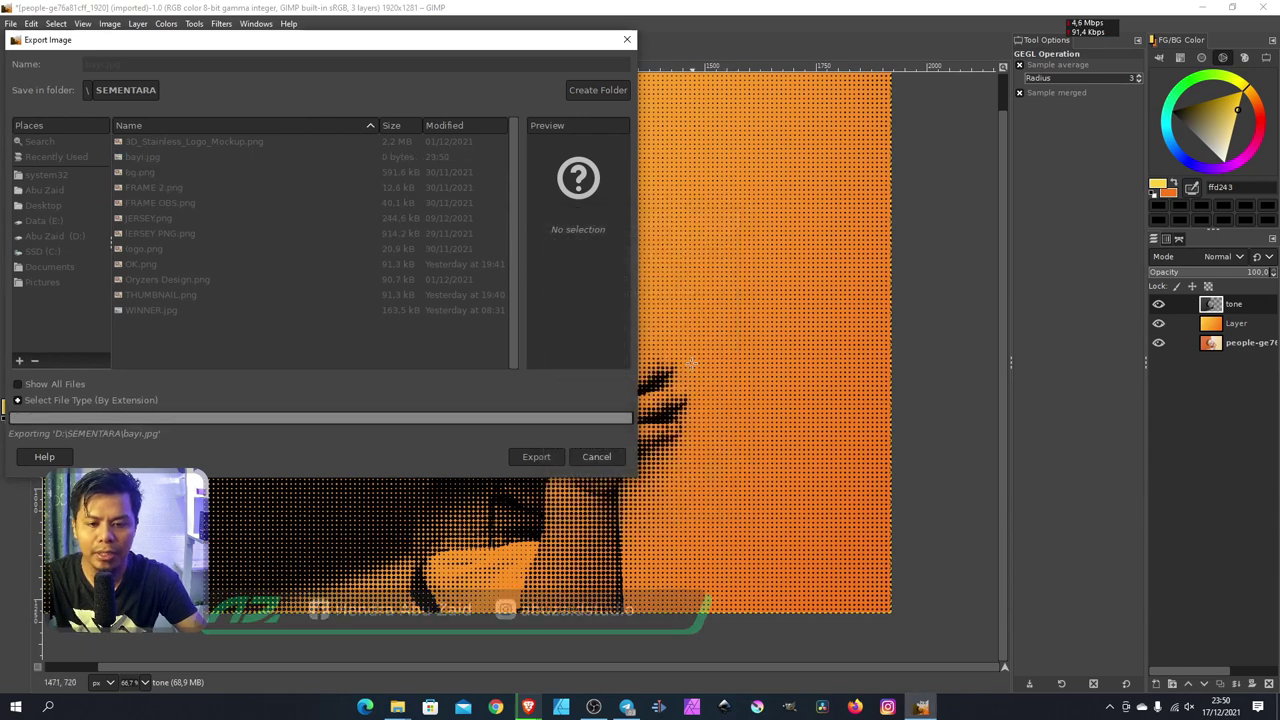
pyautogui.moveTo(397, 707)
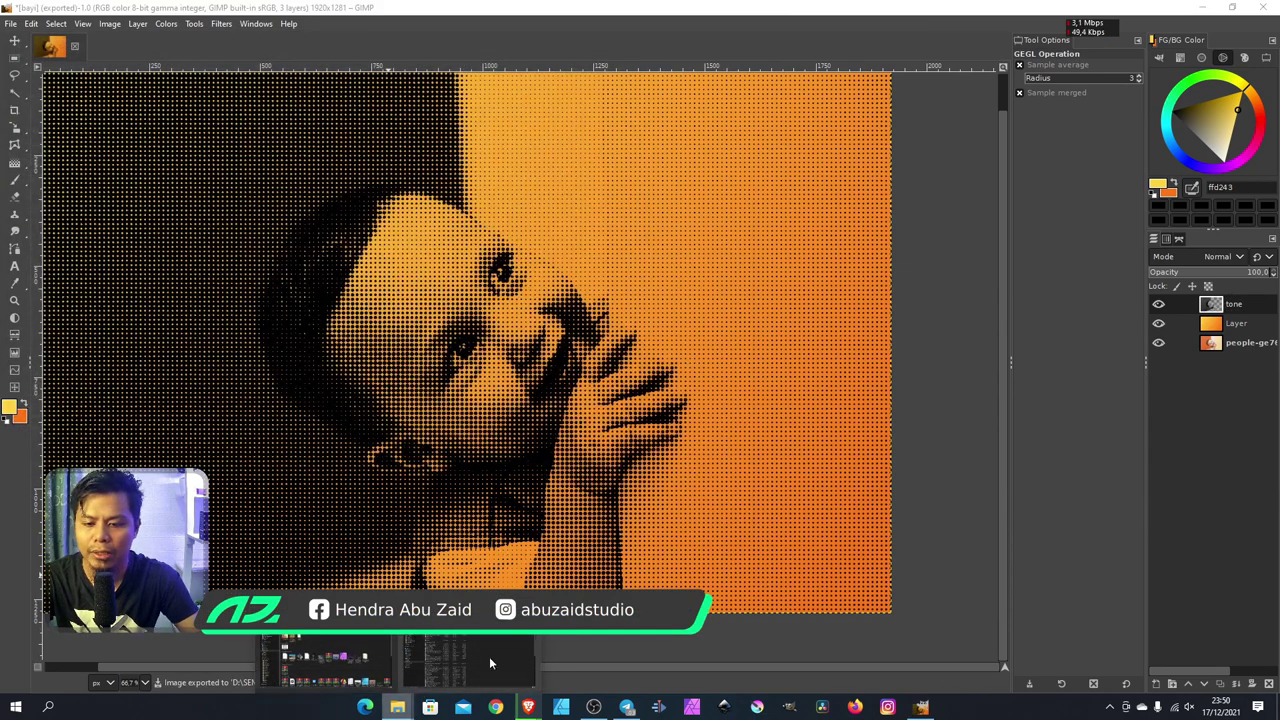
pyautogui.click(489, 656)
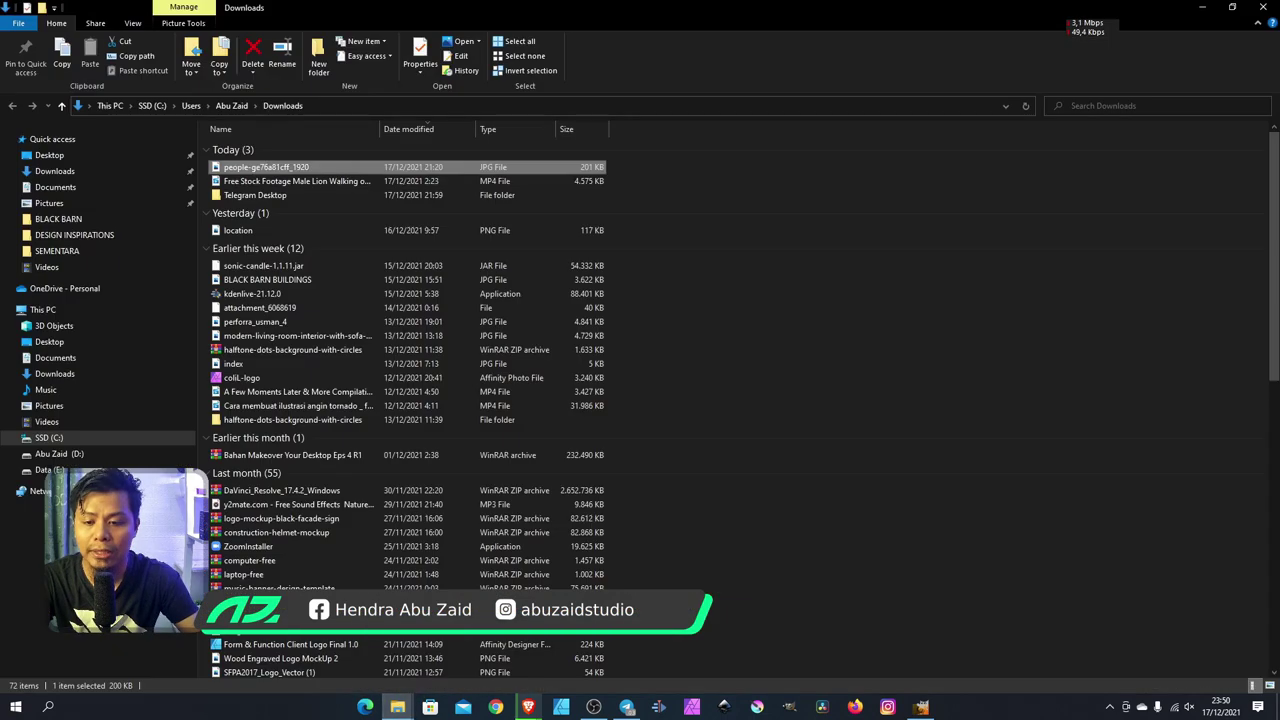
# Browse to D:\SEMENTARA in File Explorer and open the exported bayi image.
pyautogui.click(88, 406)
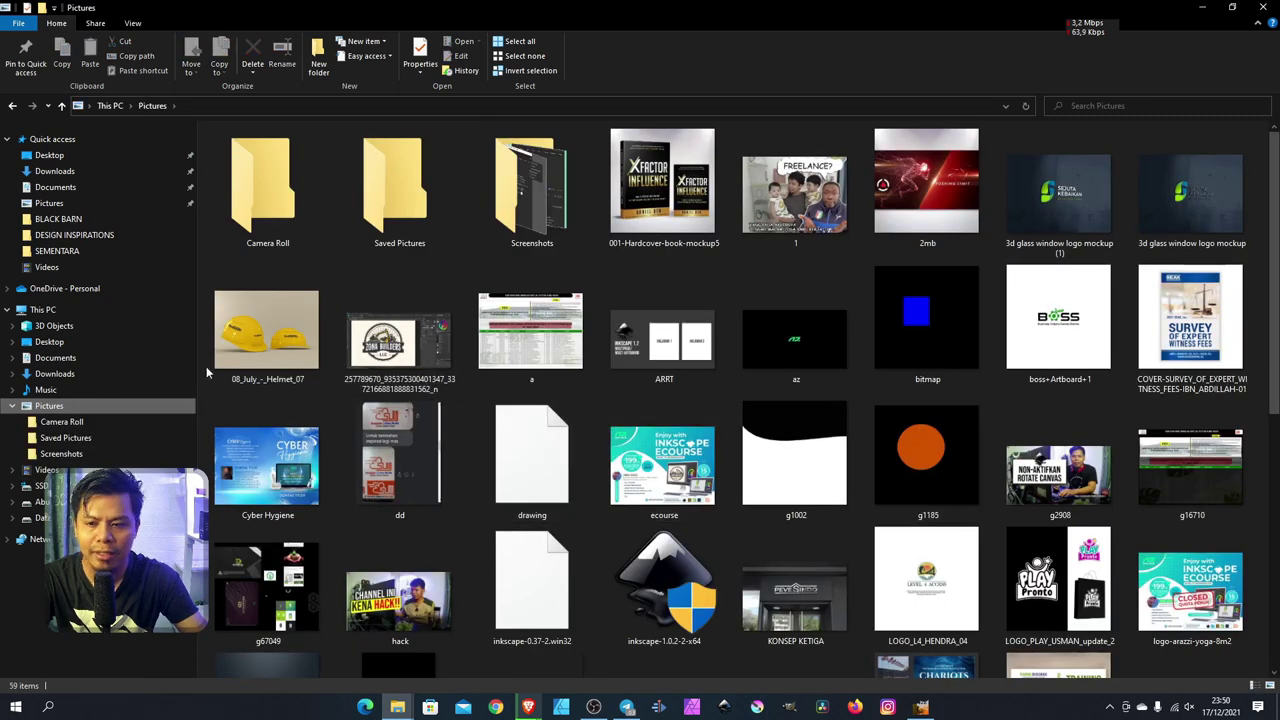
pyautogui.click(44, 501)
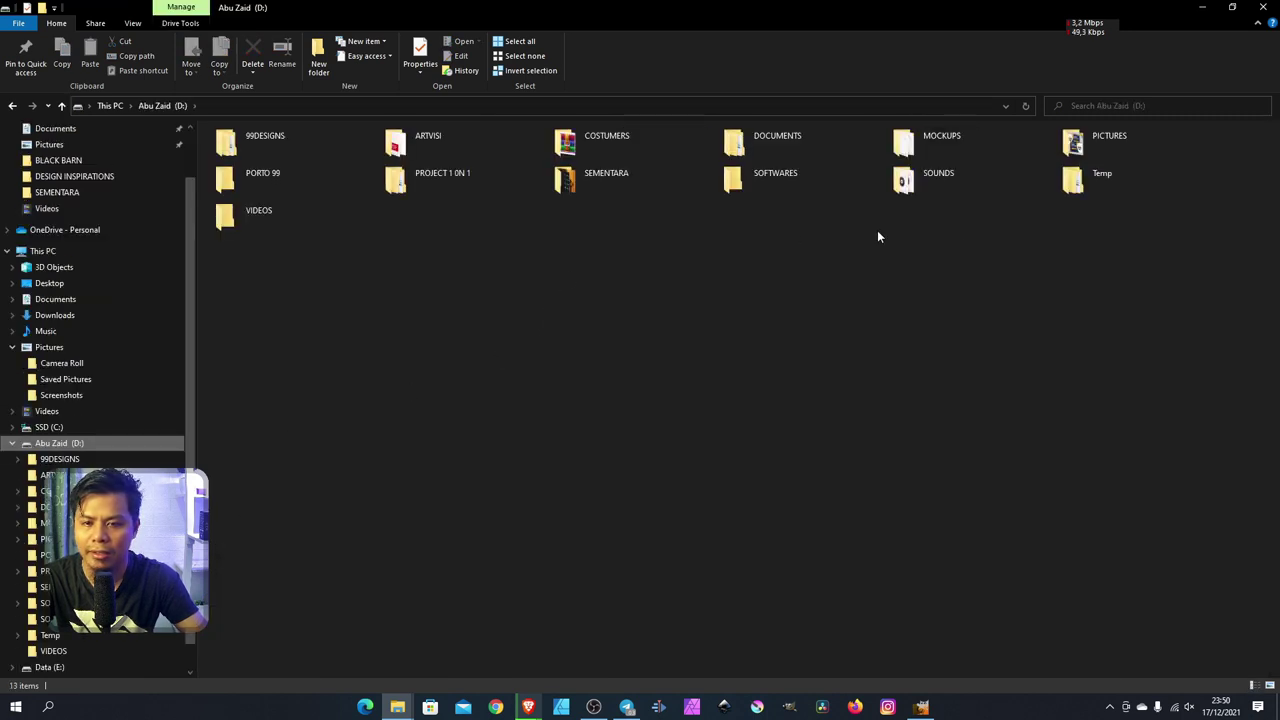
pyautogui.doubleClick(620, 186)
pyautogui.doubleClick(390, 185)
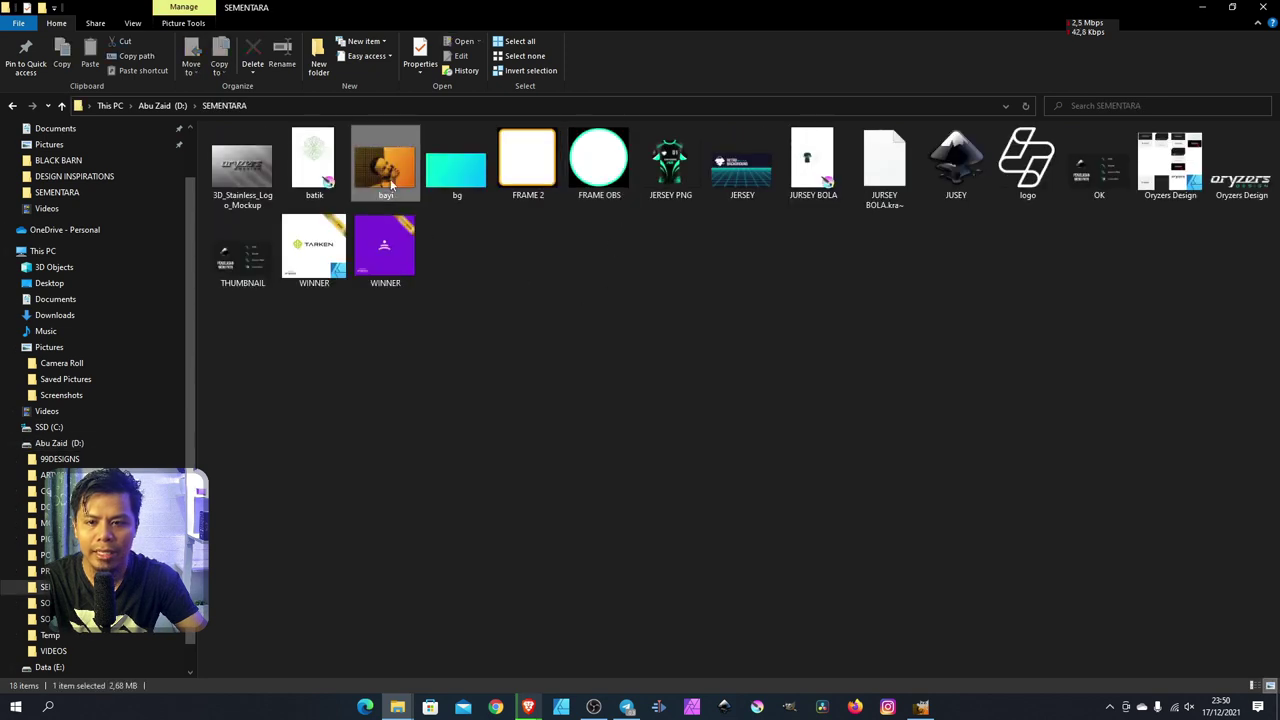